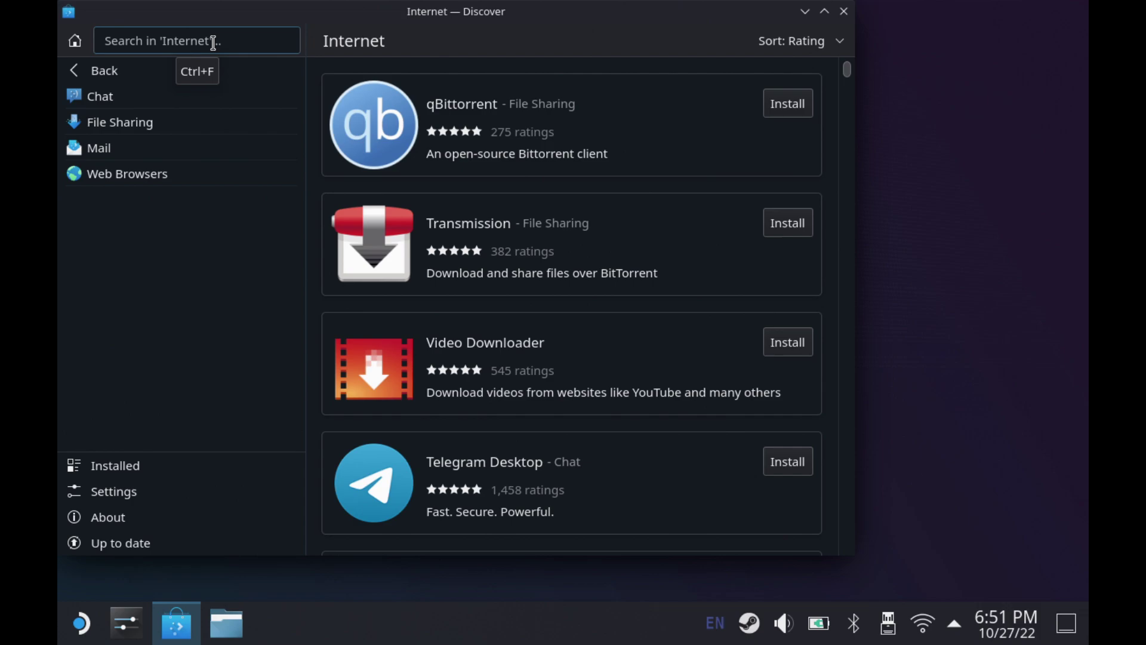
- Search the software center for edge and install Microsoft Edge
type("edge")
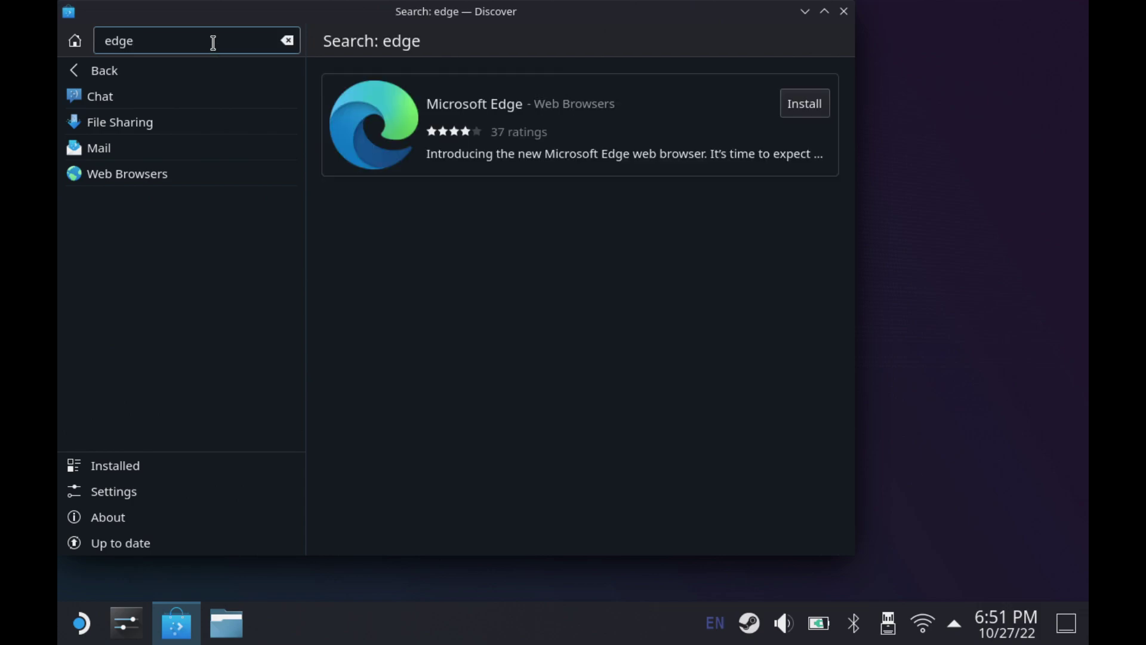
left_click(801, 108)
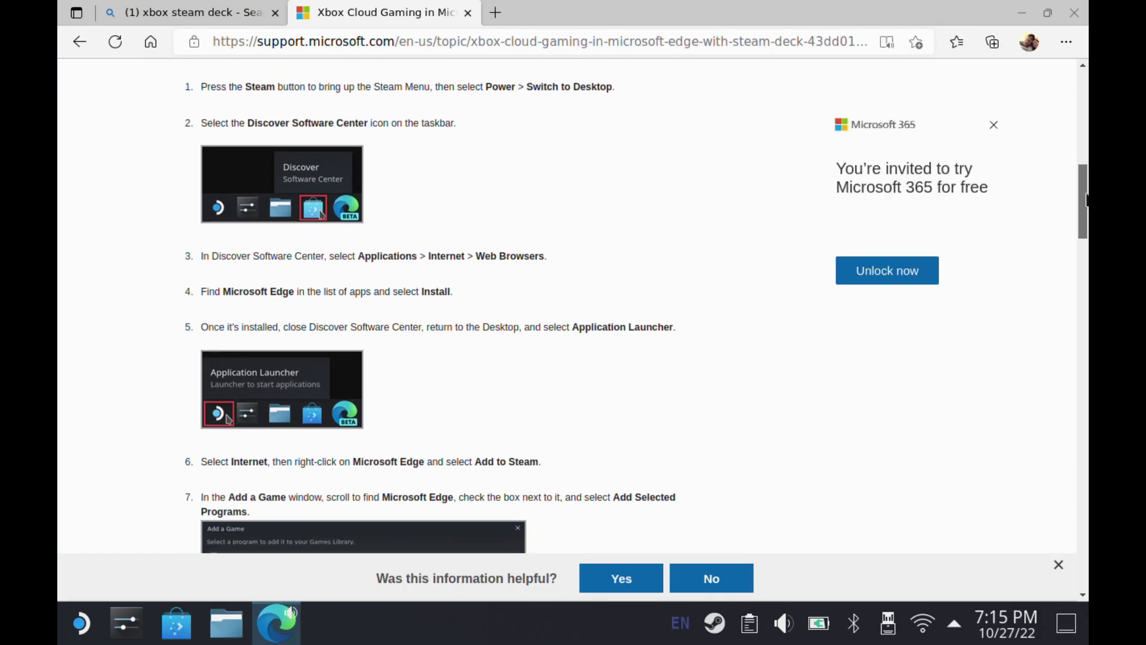
- Copy the command flatpak --user override --filesystem=/run/udev:ro com.microsoft.Edge from step 9 of the support article and minimize the browser
left_click_drag(1087, 200, 1086, 268)
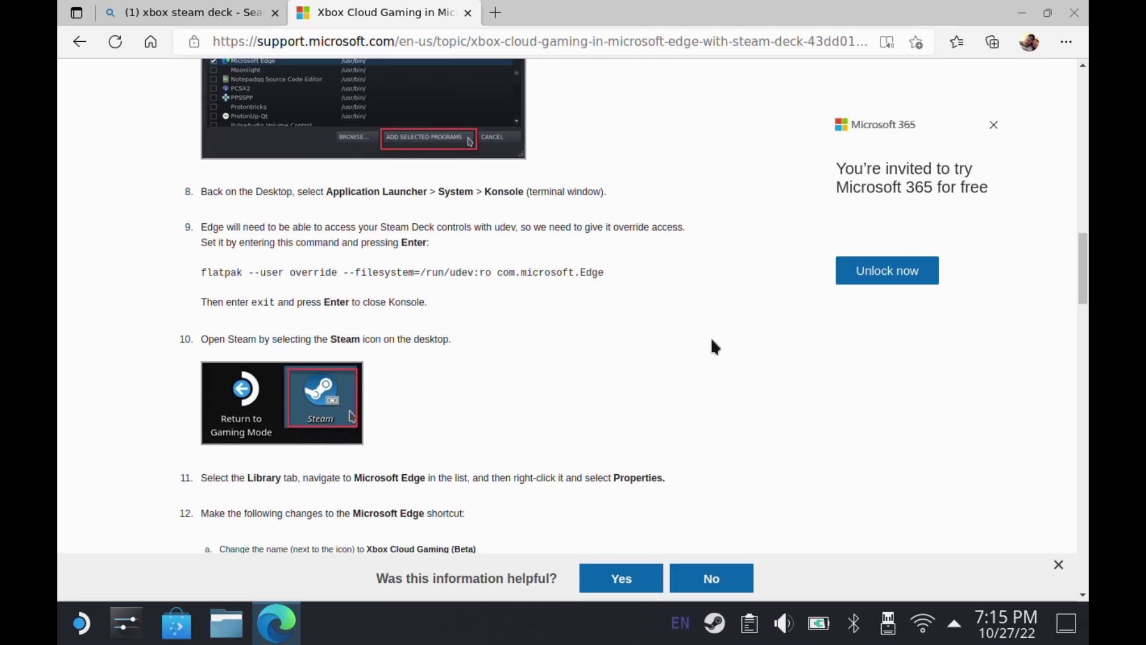
scroll(715, 346, "down", 3)
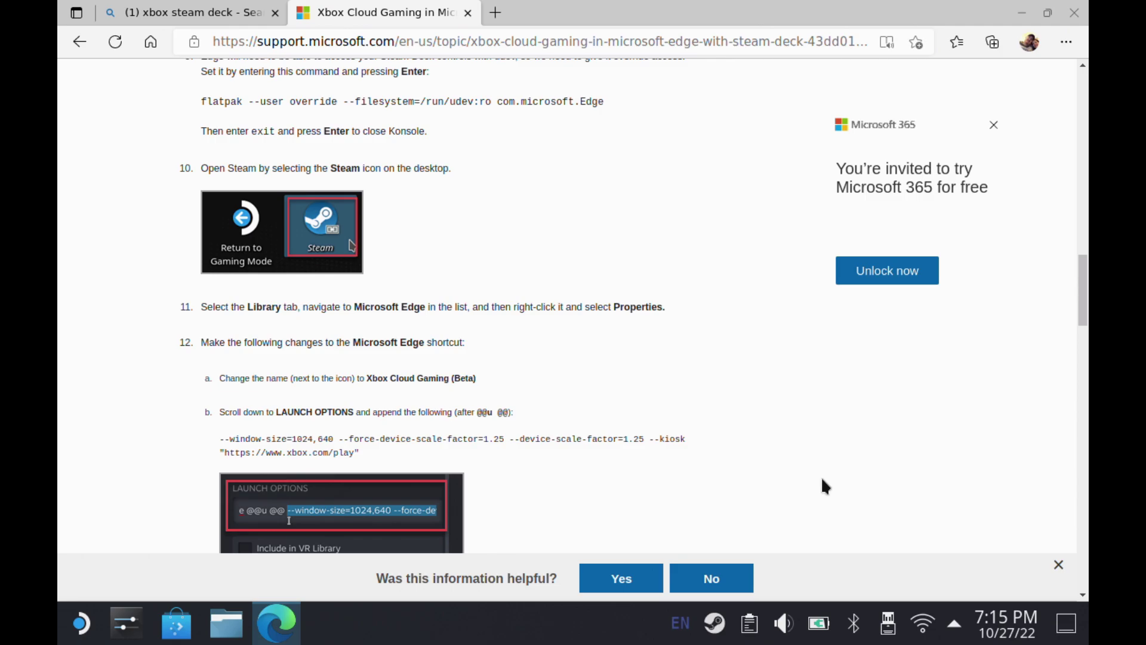
left_click_drag(604, 323, 244, 325)
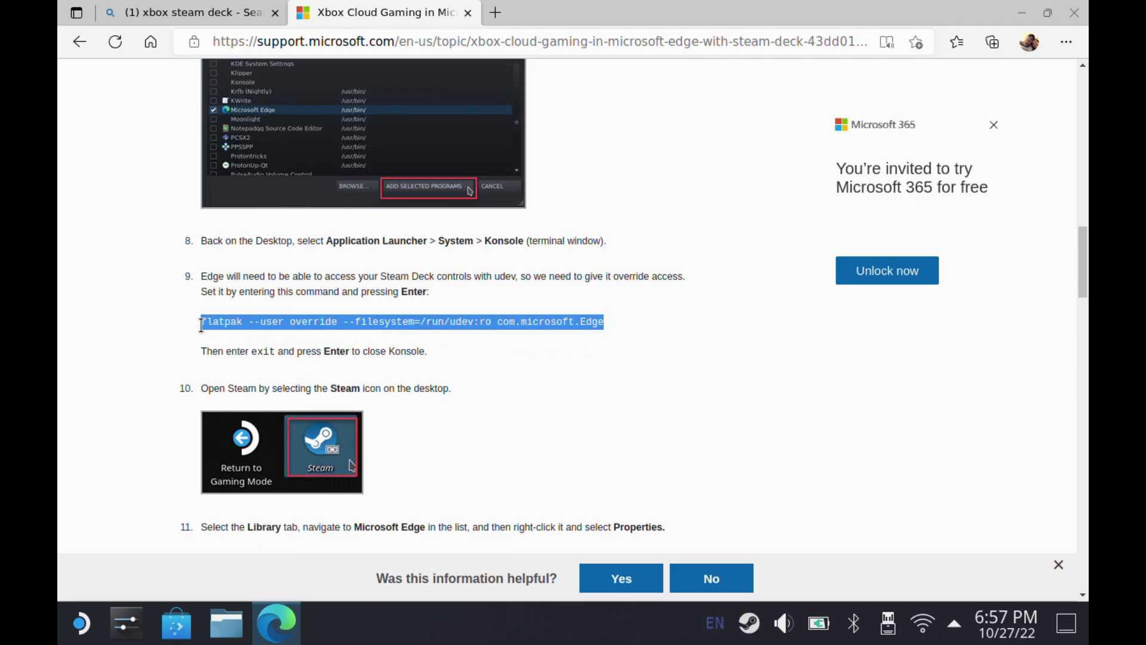
right_click(218, 321)
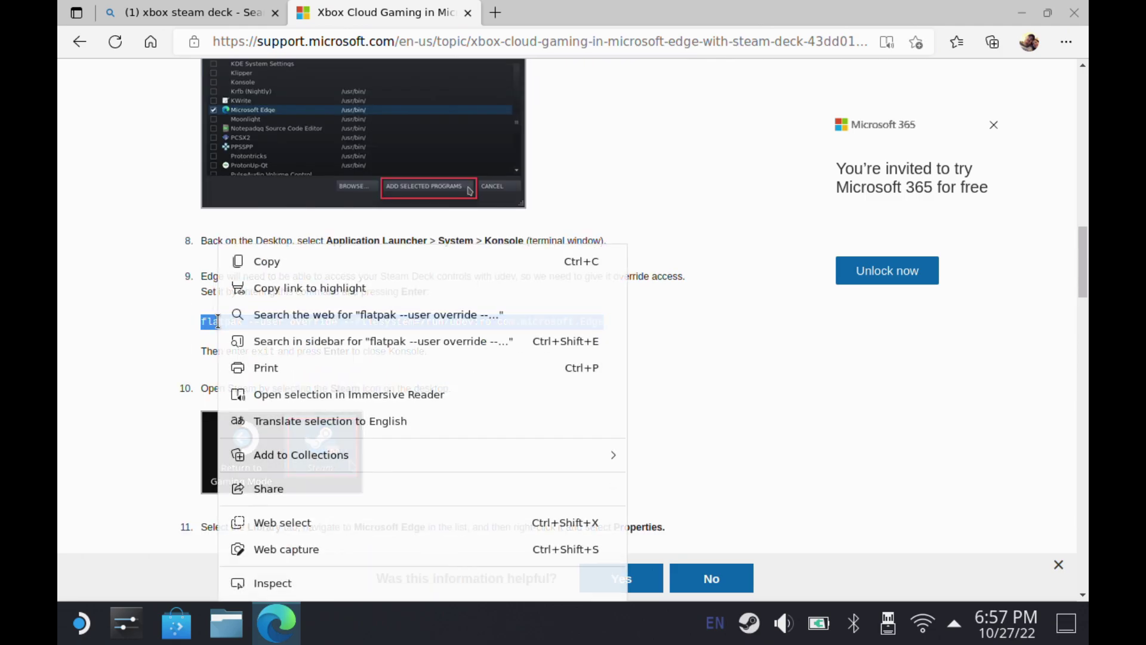
left_click(263, 258)
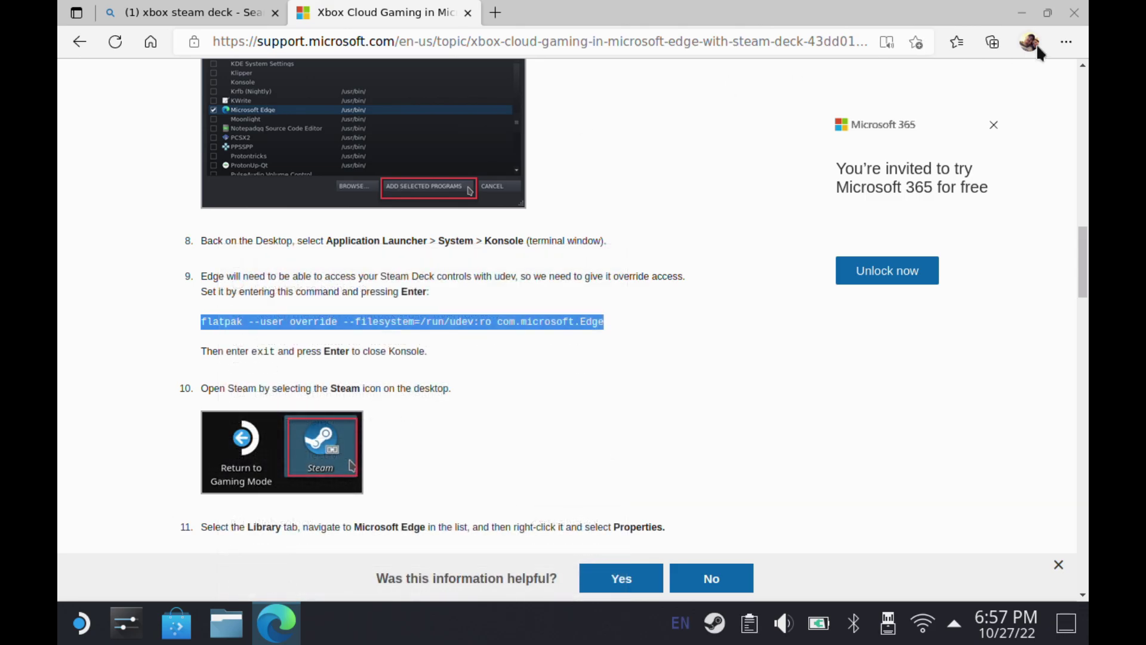
left_click(1022, 13)
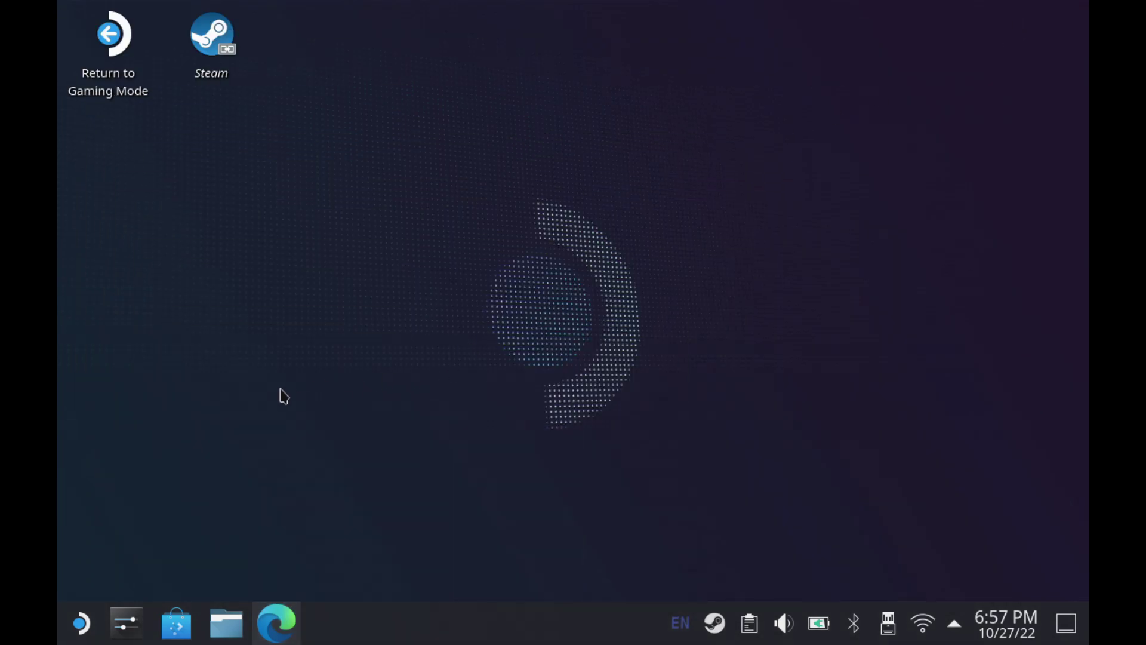
- Launch the Konsole terminal from the installed applications and maximize its window
left_click(82, 635)
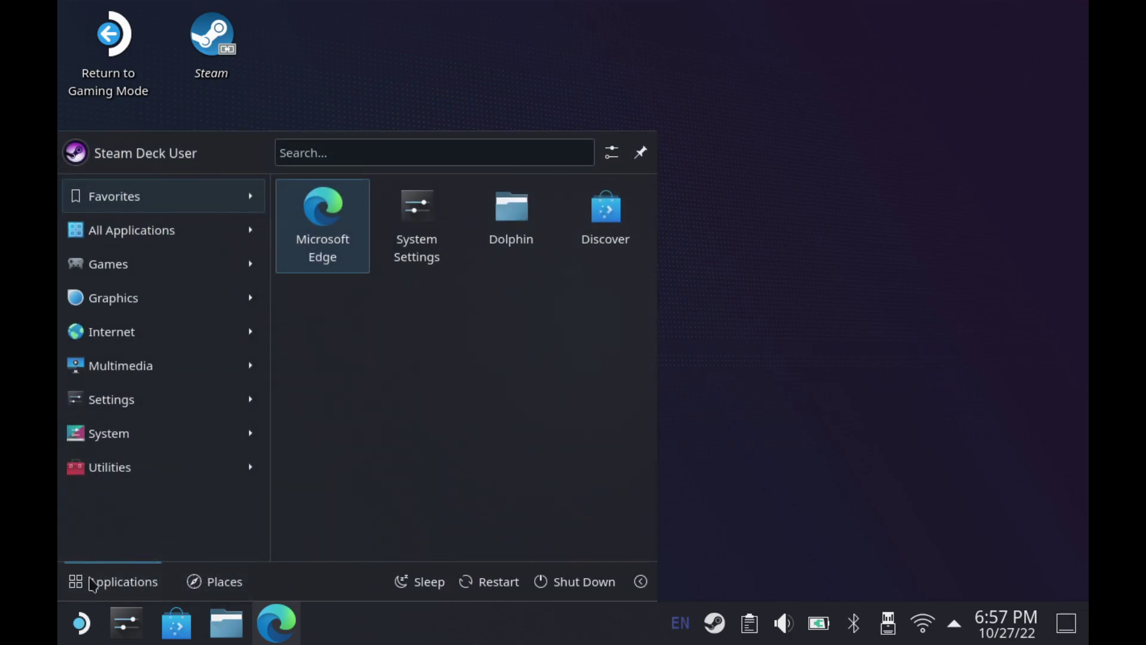
mouse_move(179, 235)
scroll(446, 388, "down", 10)
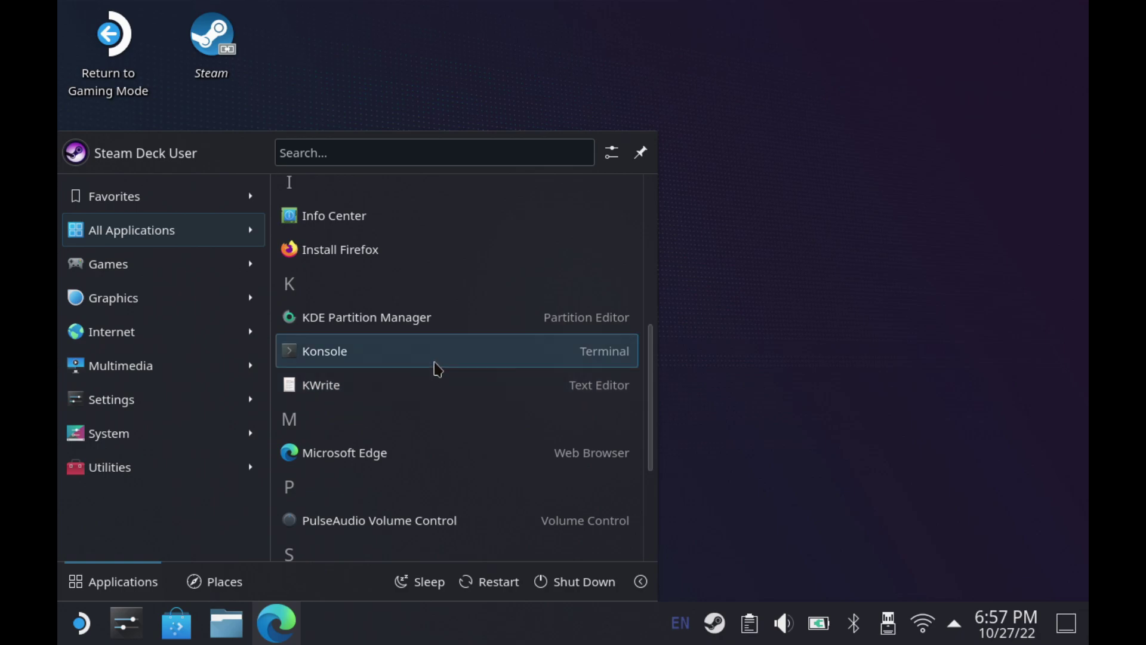
left_click(435, 361)
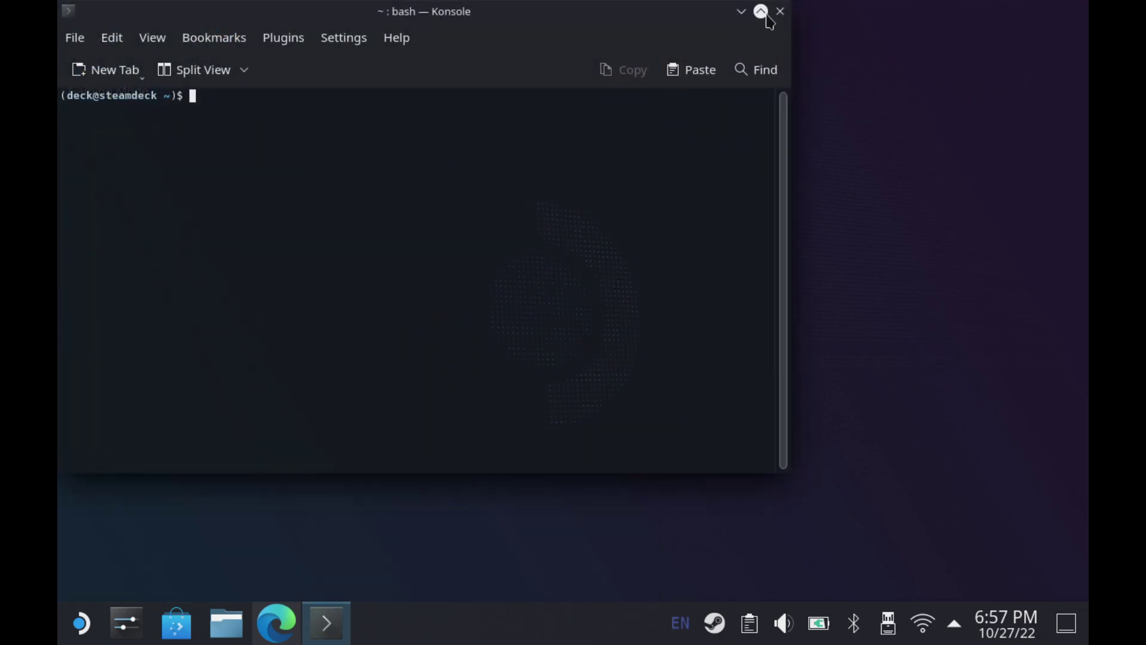
left_click(760, 10)
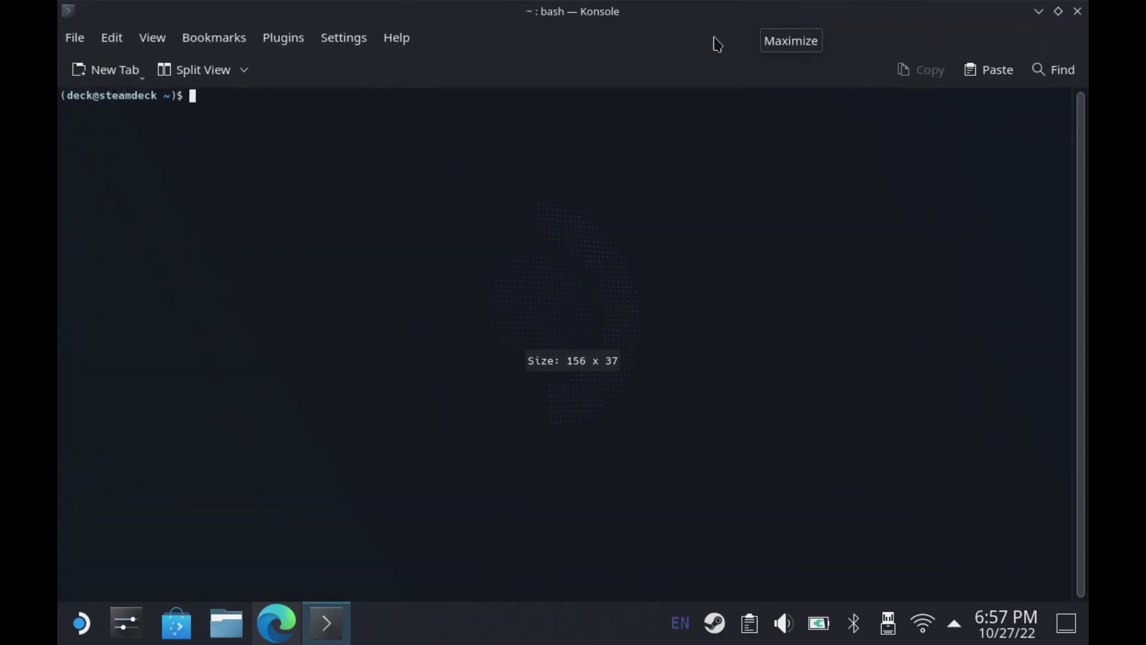
- Paste and run the copied flatpak --user override --filesystem=/run/udev:ro com.microsoft.Edge command, and close the terminal
right_click(224, 101)
left_click(261, 111)
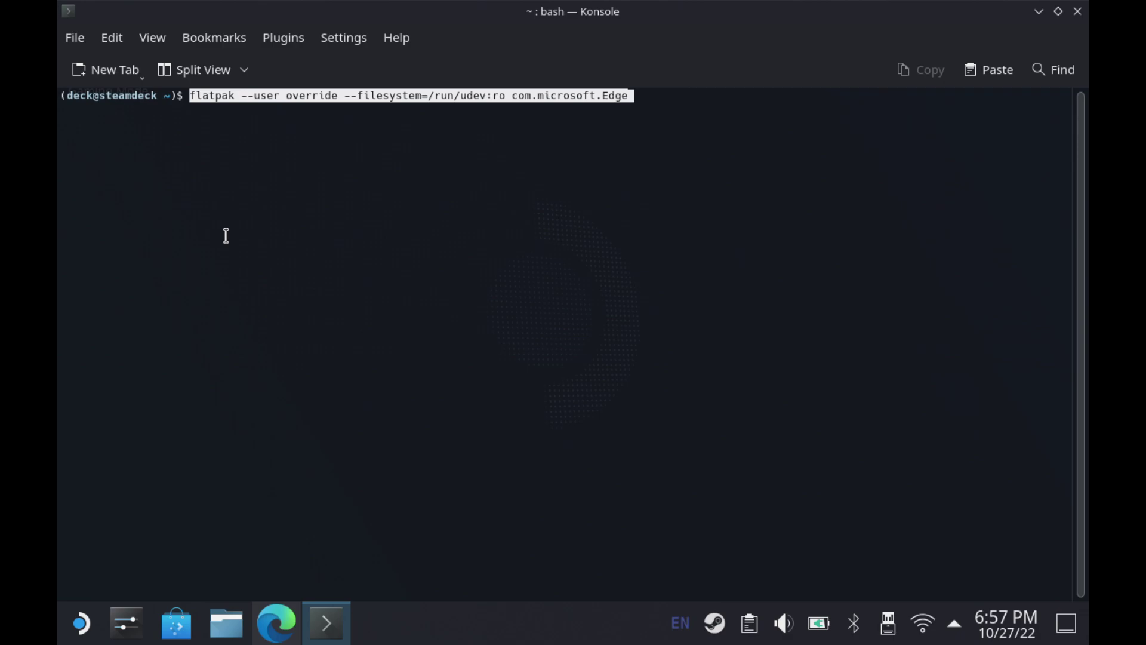
key("Return")
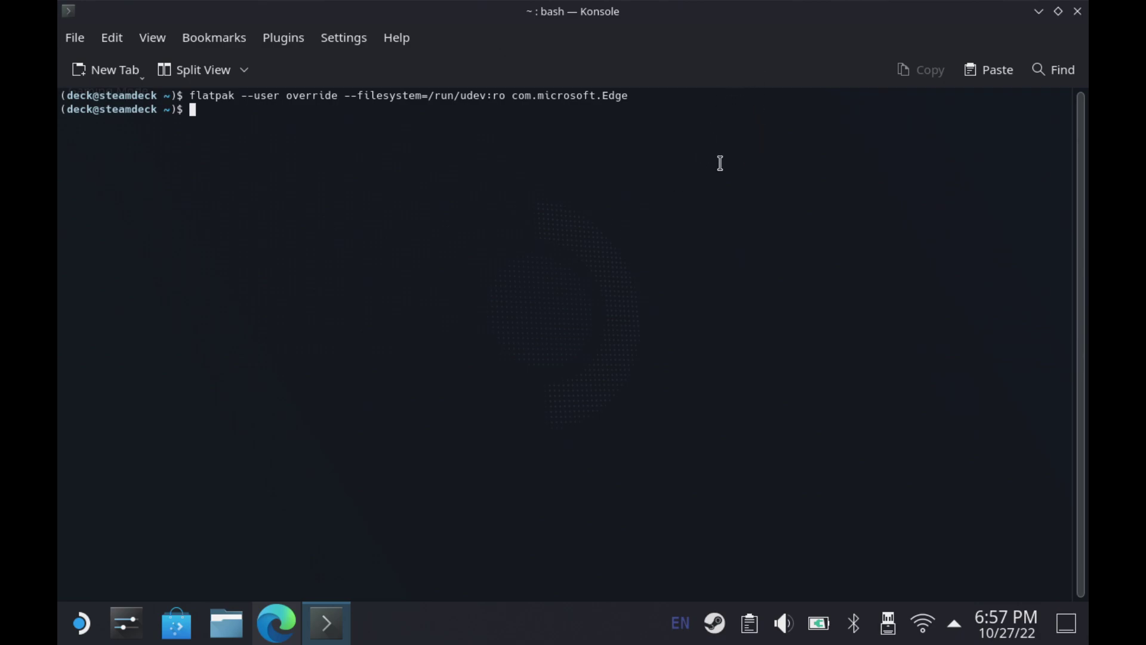
left_click(1081, 15)
- Switch to Steam and add Microsoft Edge to the library as a non-Steam game
left_click(210, 37)
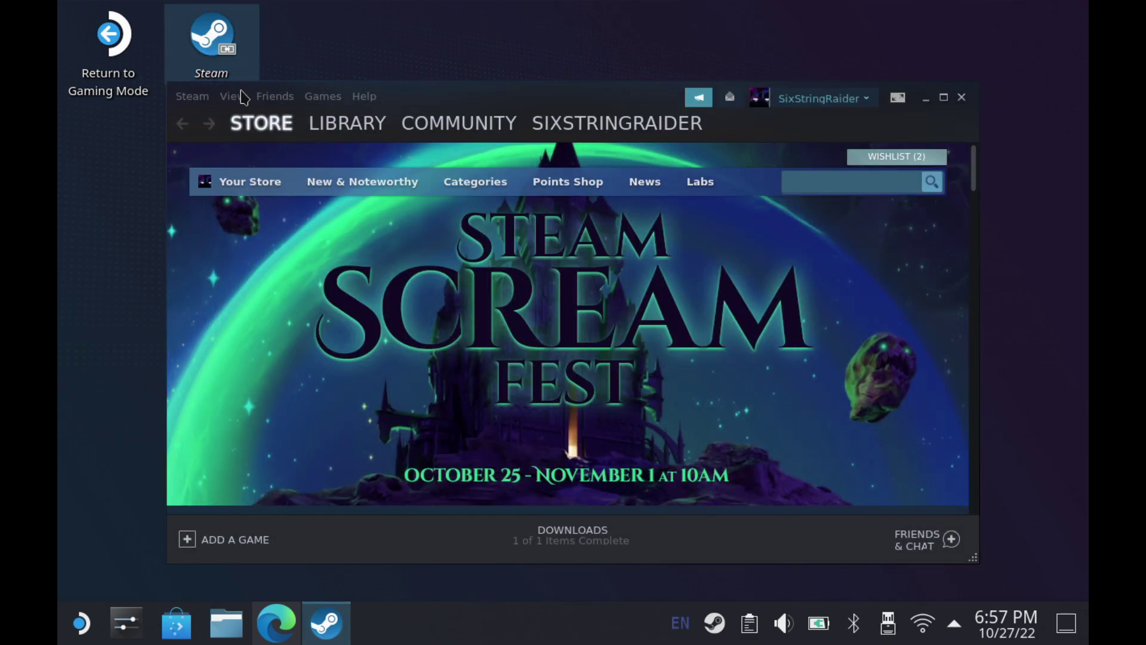
left_click(337, 130)
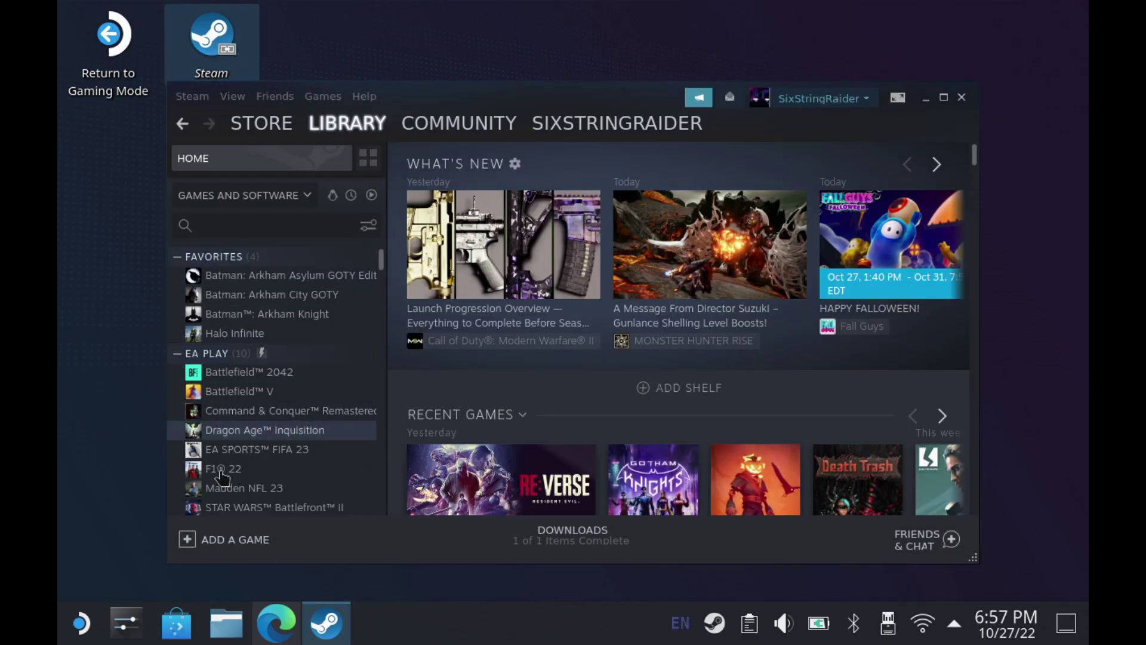
left_click(189, 541)
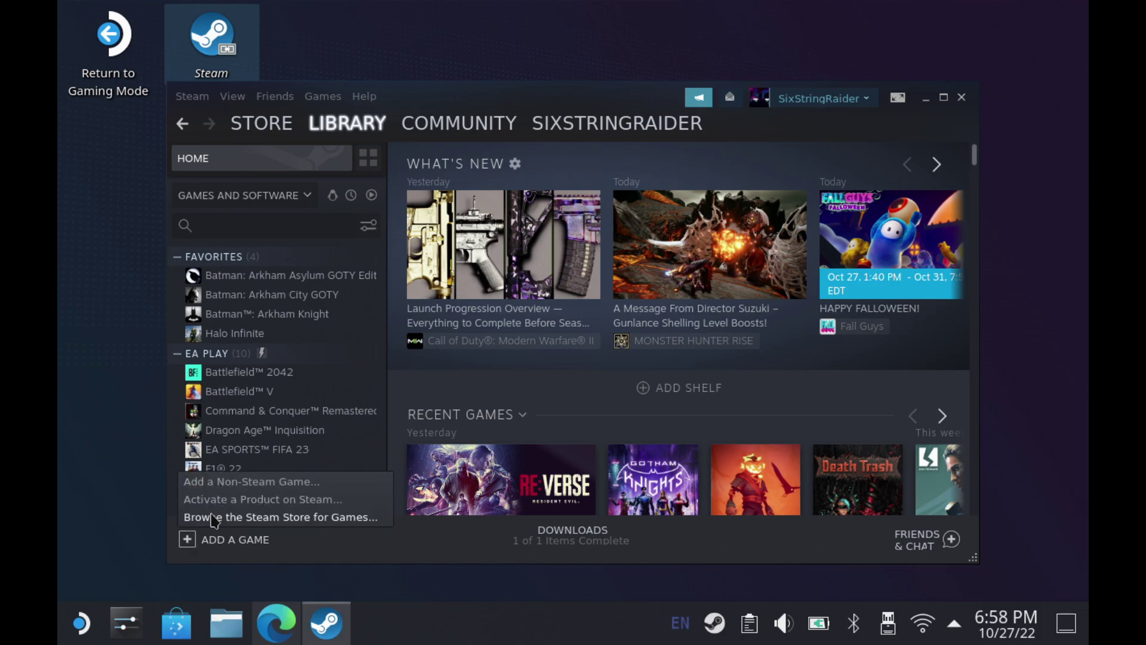
left_click(233, 483)
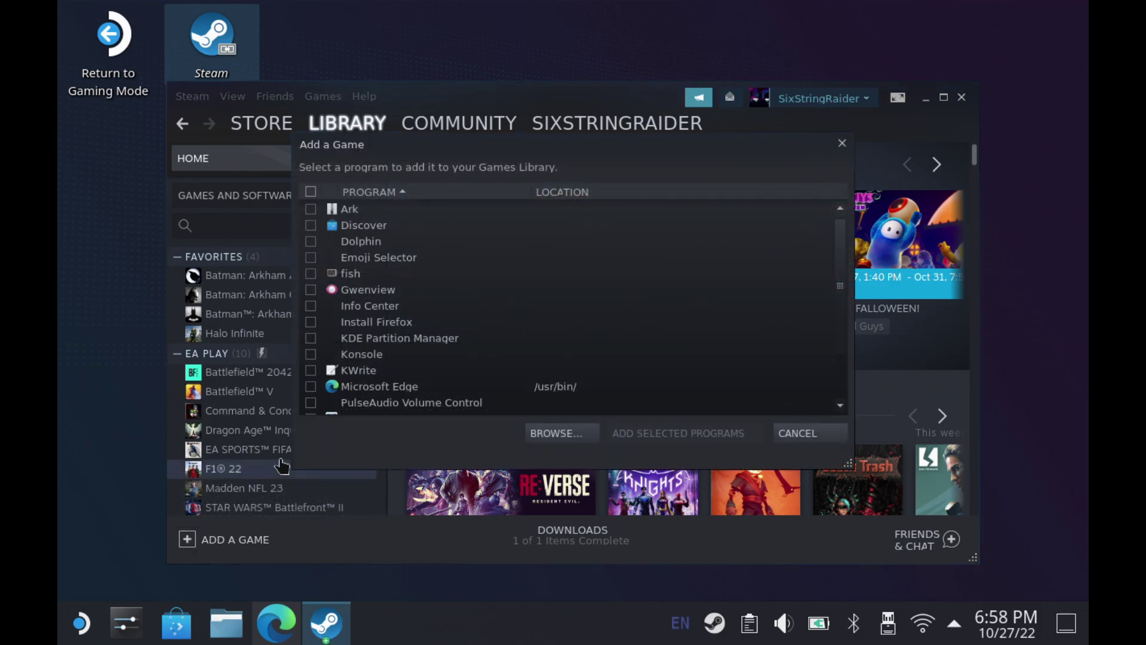
left_click(311, 387)
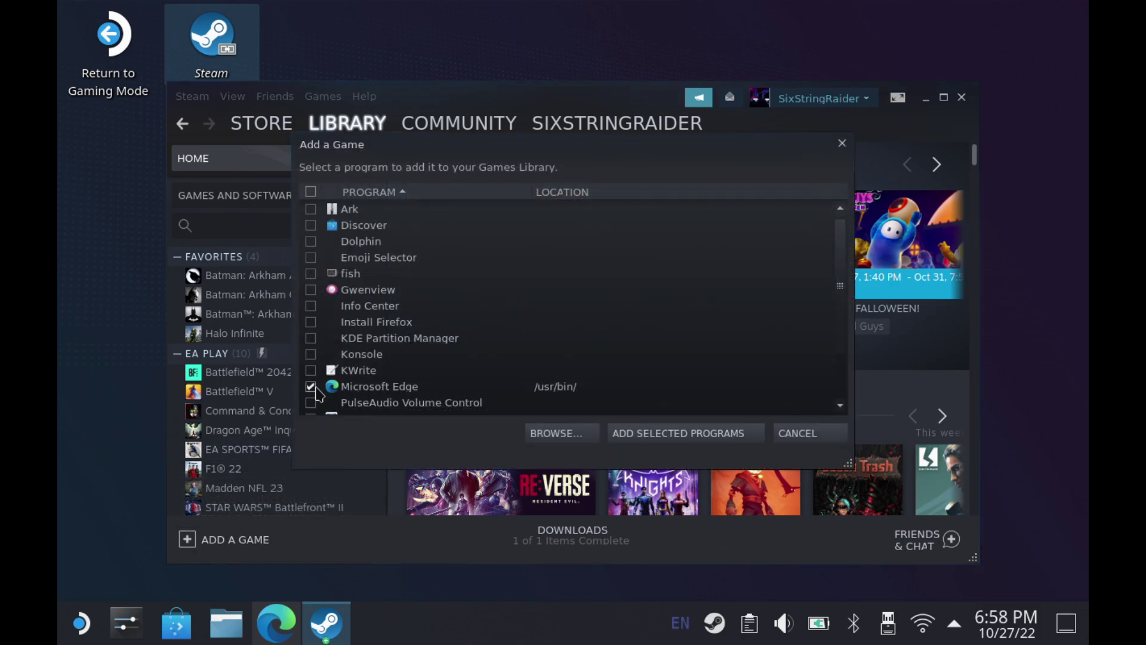
left_click(680, 437)
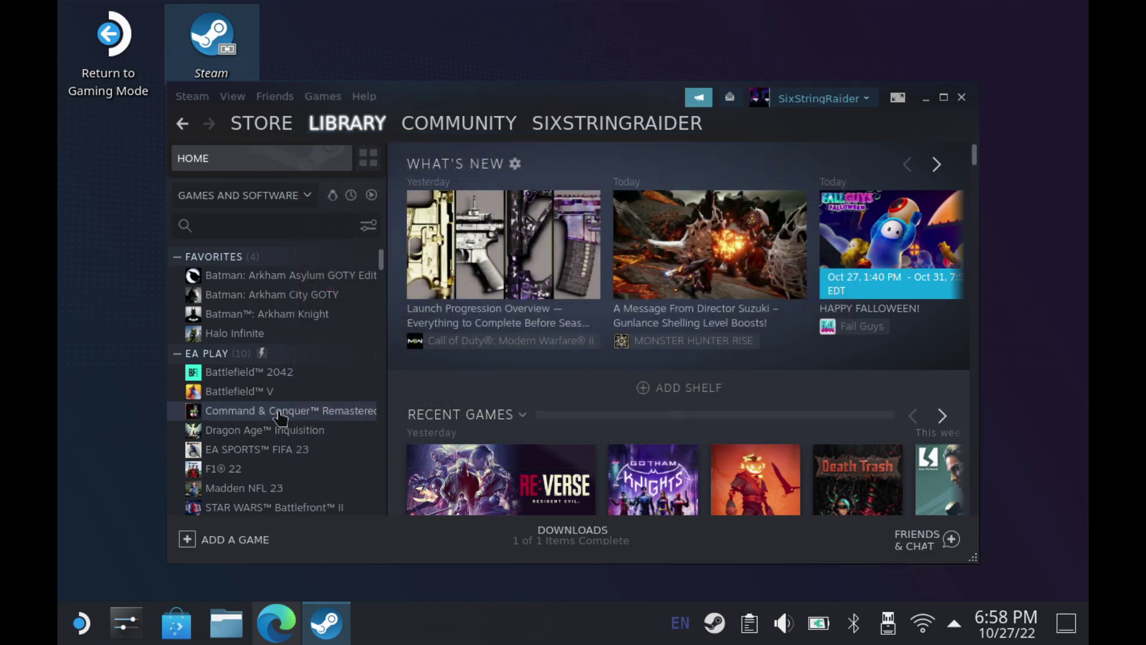
- Find Microsoft Edge in the Steam library's game list and open its shortcut properties
scroll(274, 421, "down", 10)
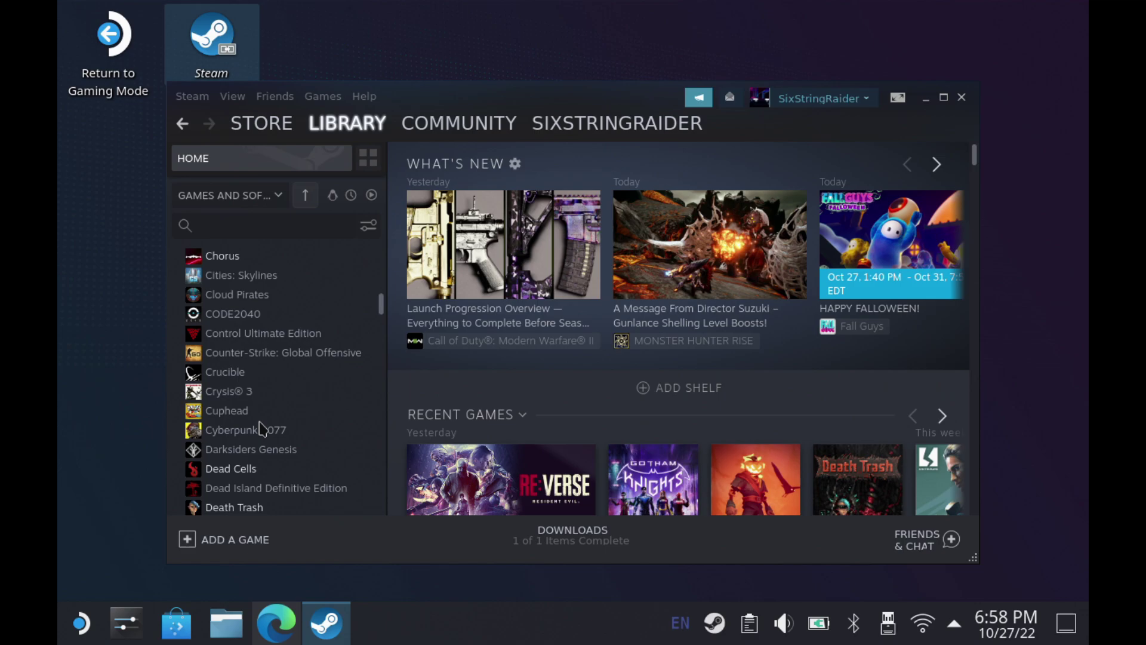
scroll(259, 427, "down", 12)
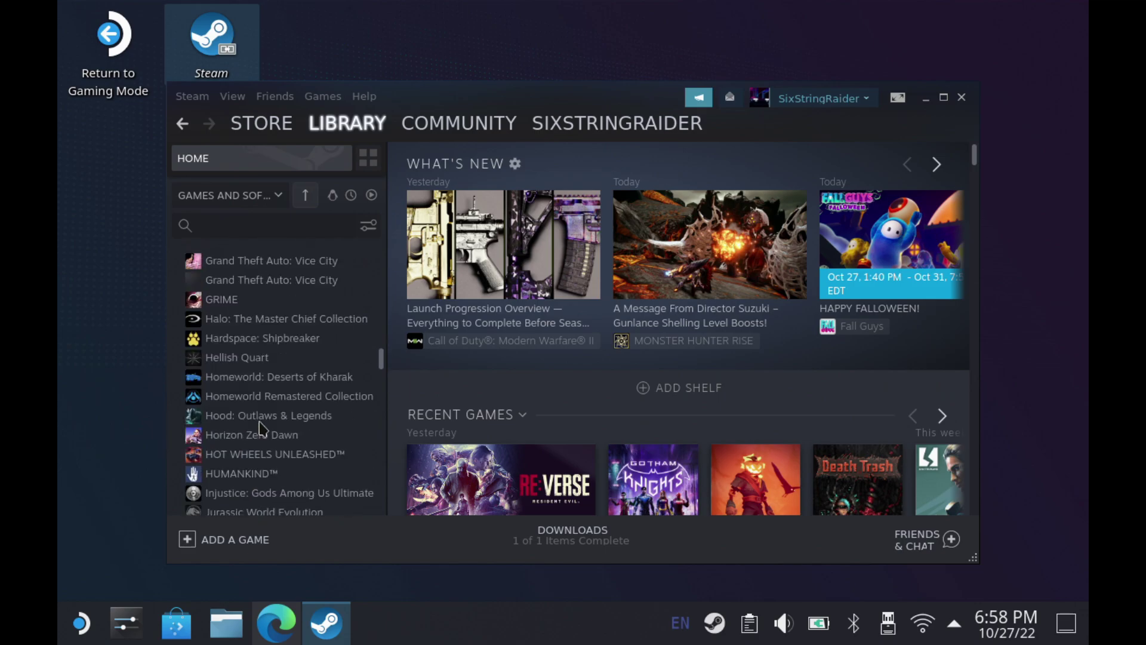
scroll(259, 427, "down", 8)
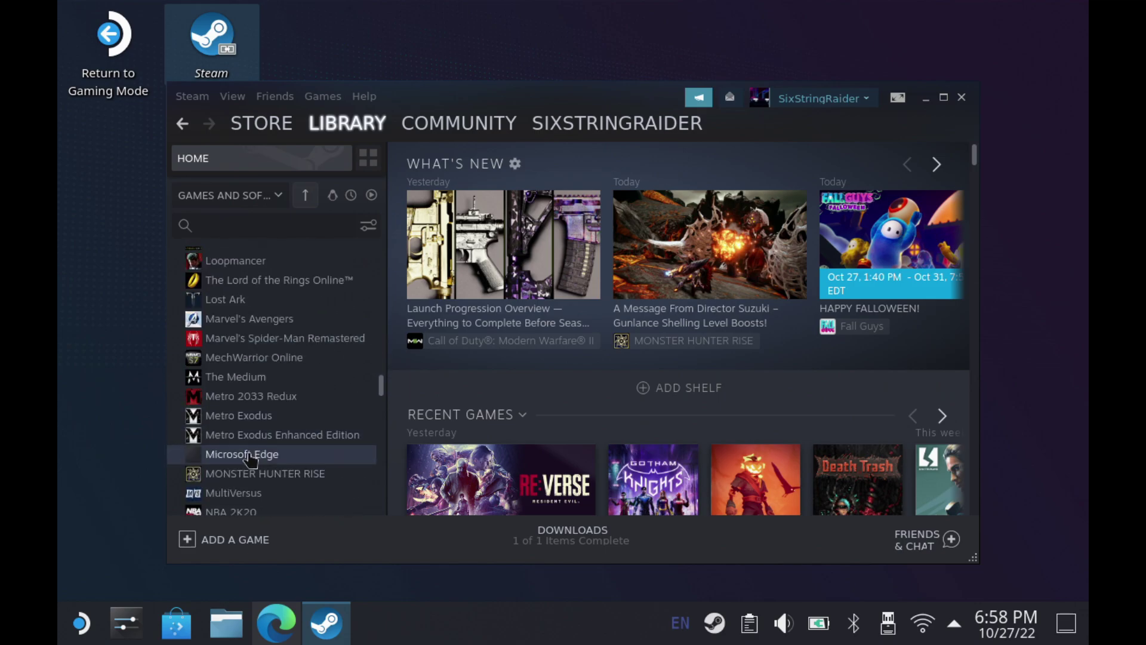
left_click(249, 457)
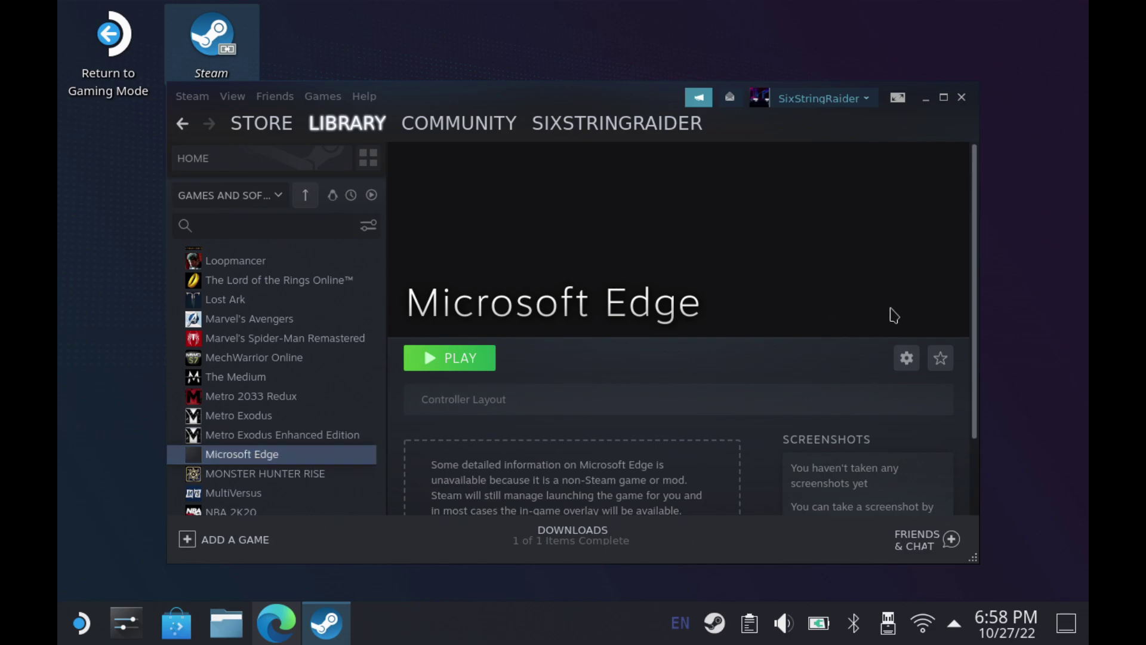
left_click(907, 358)
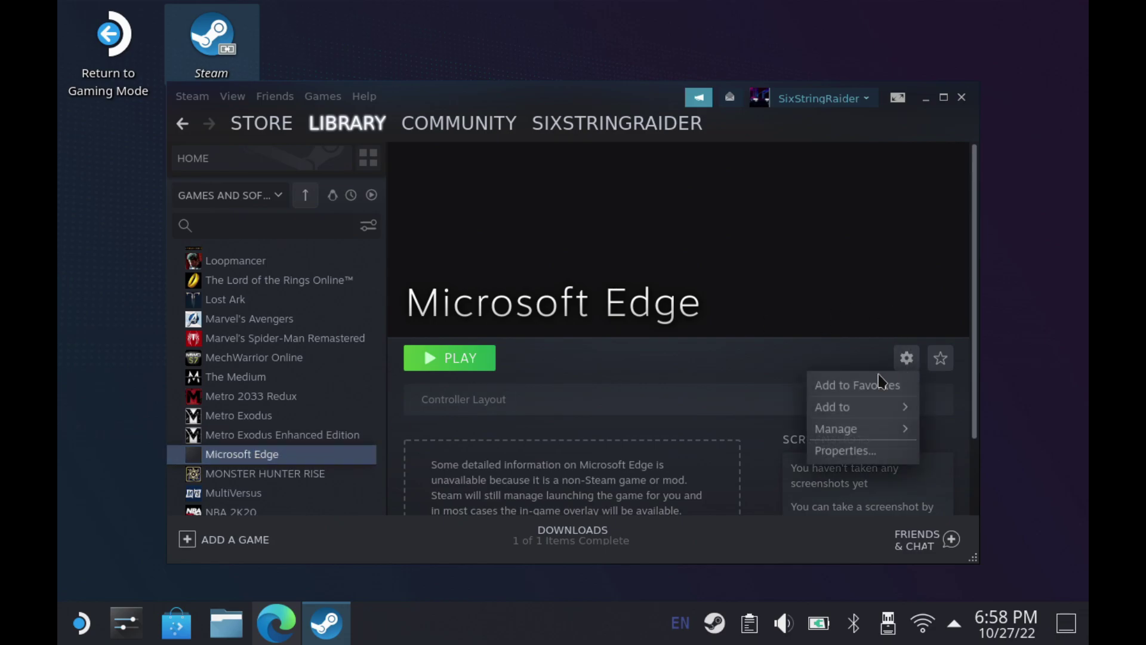
left_click(848, 450)
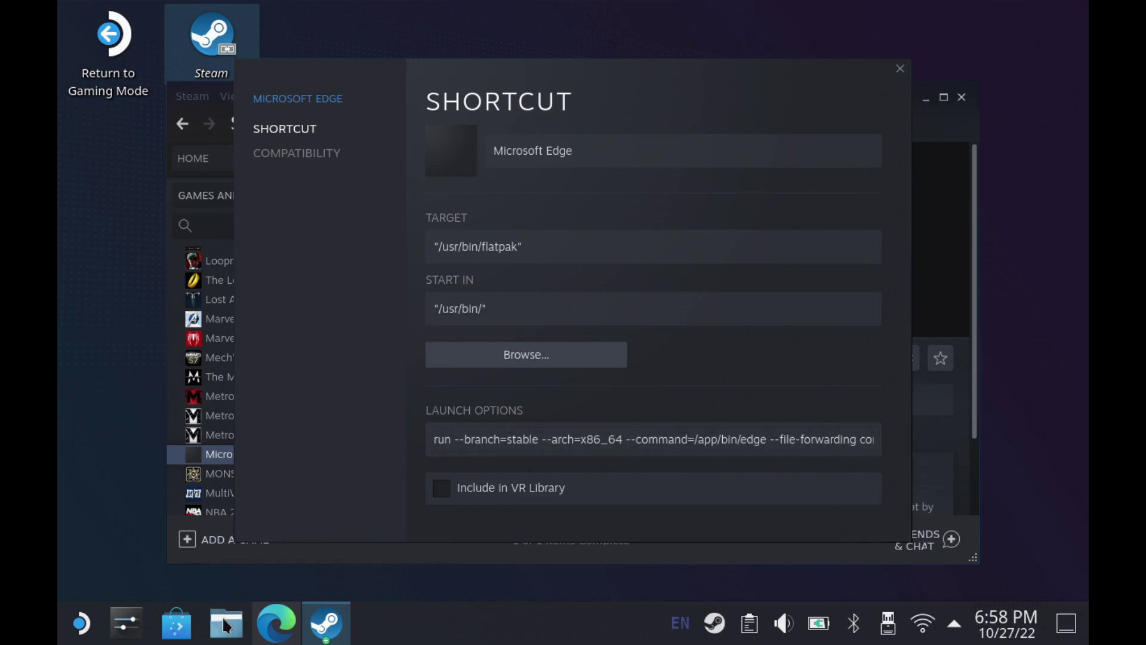
- Switch to Edge, copy the full launch options string from step 12b of the support article, and minimize the browser
left_click(276, 622)
scroll(454, 446, "down", 4)
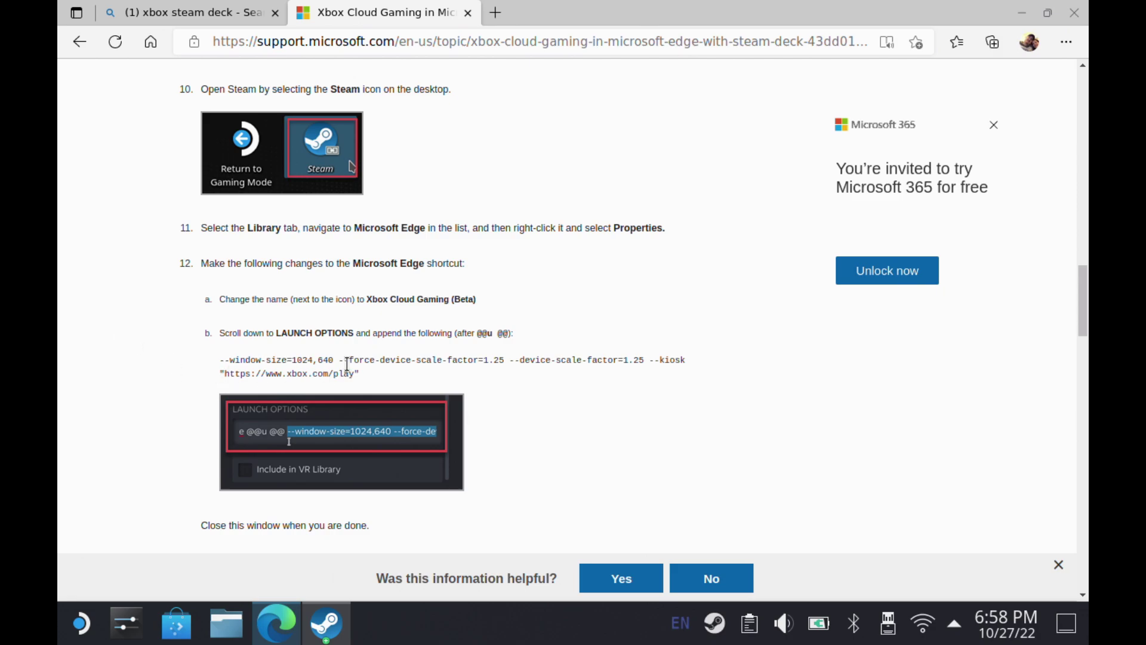
left_click_drag(360, 374, 224, 359)
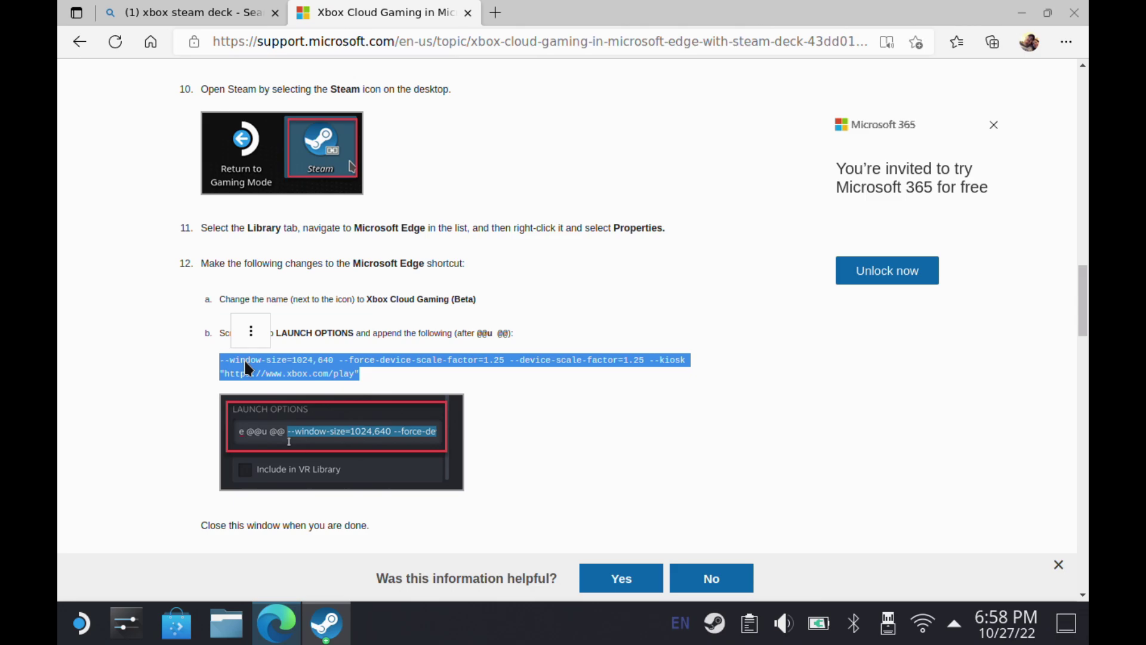
right_click(241, 363)
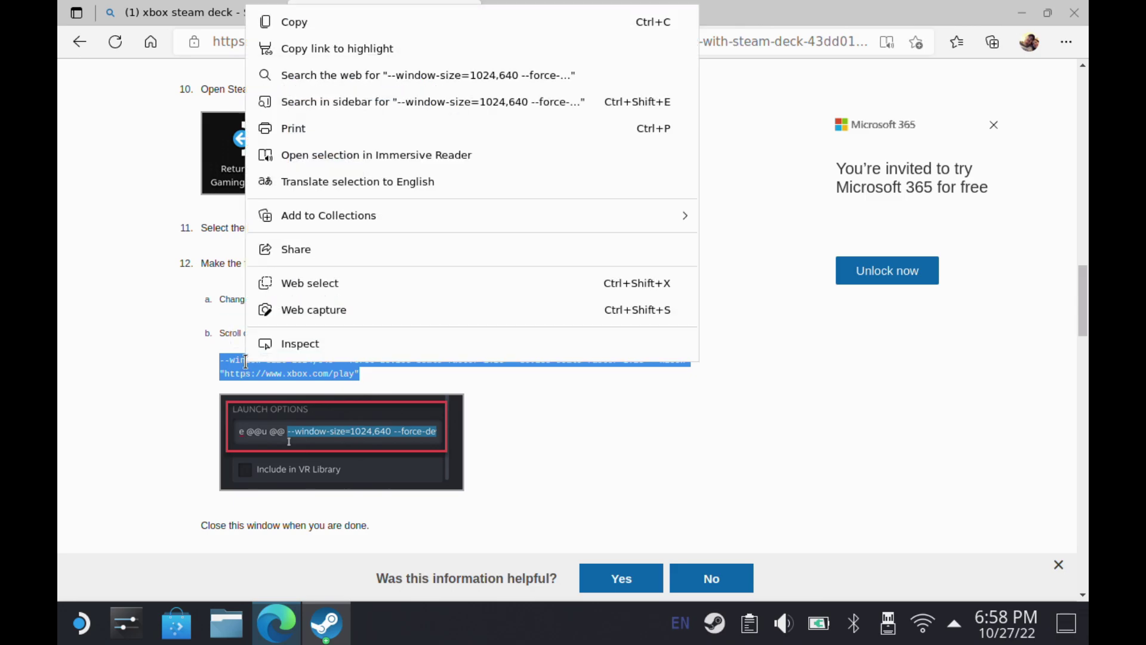
left_click(342, 24)
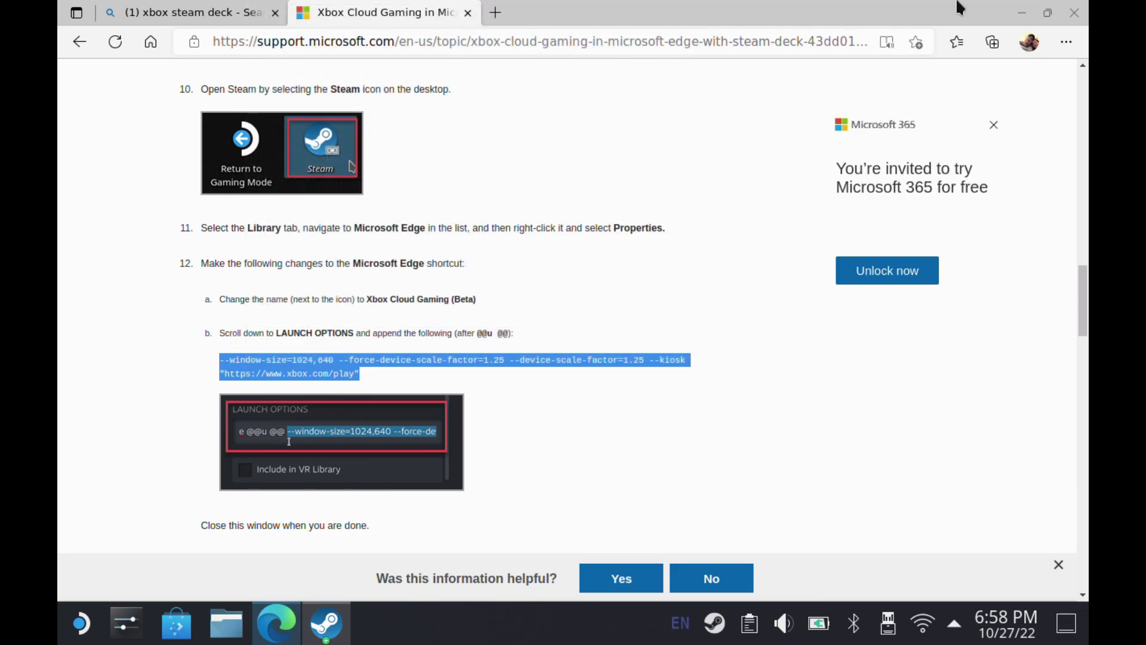
left_click(1024, 15)
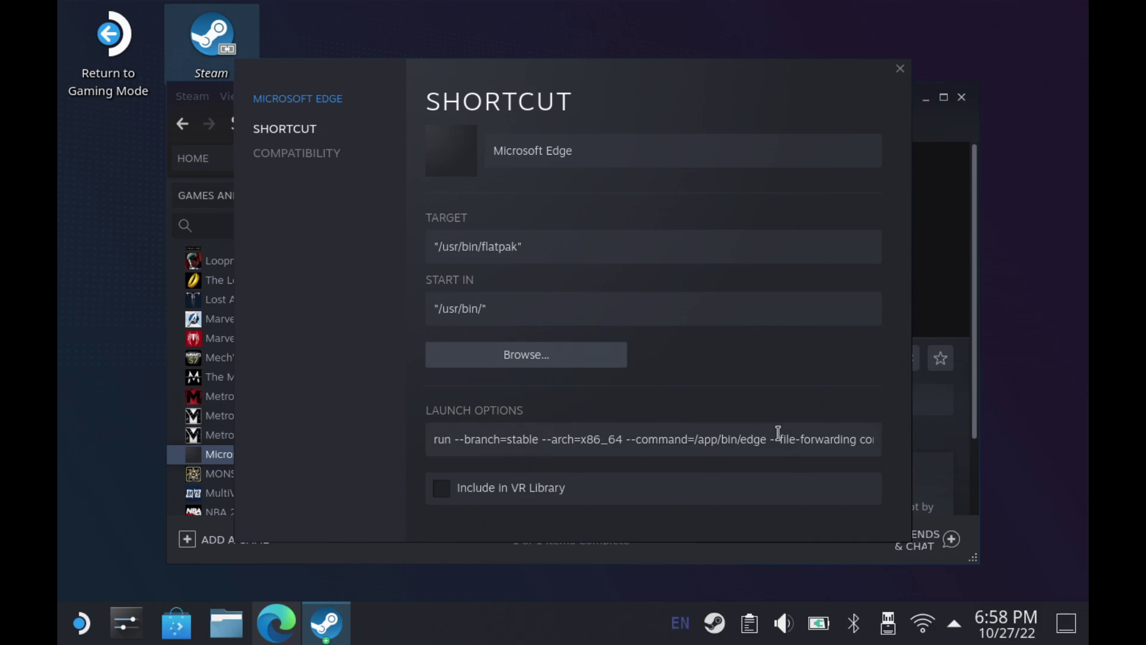
left_click(794, 440)
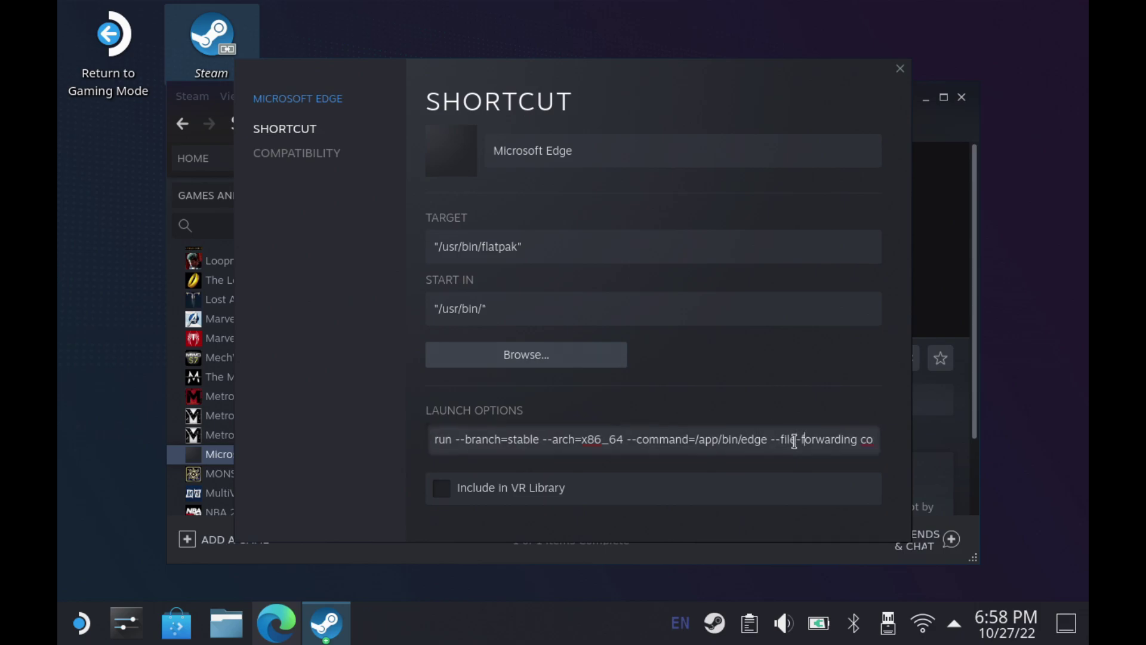
key("Right")
key("Right")
key("Right")
key("Right")
key("Right")
key("Right")
key("Right")
key("Right")
key("Right")
key("Right")
key("Right")
key("Right")
key("Right")
key("Right")
key("Right")
key("Right")
key("Right")
key("Right")
key("Right")
key("Right")
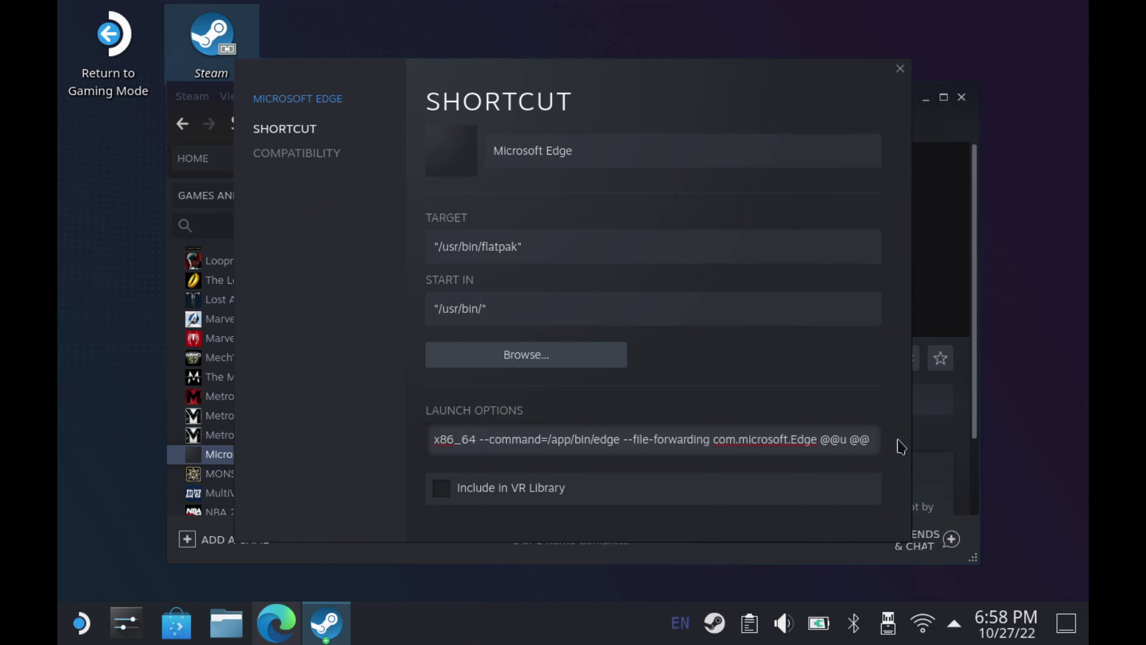
right_click(872, 439)
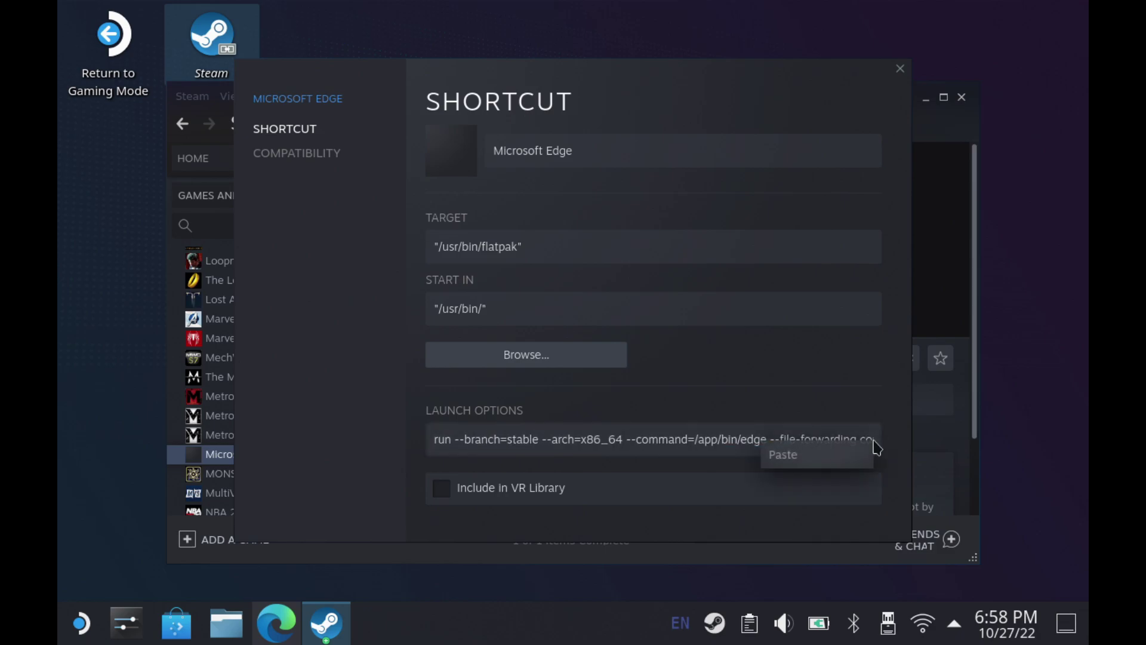
left_click(847, 452)
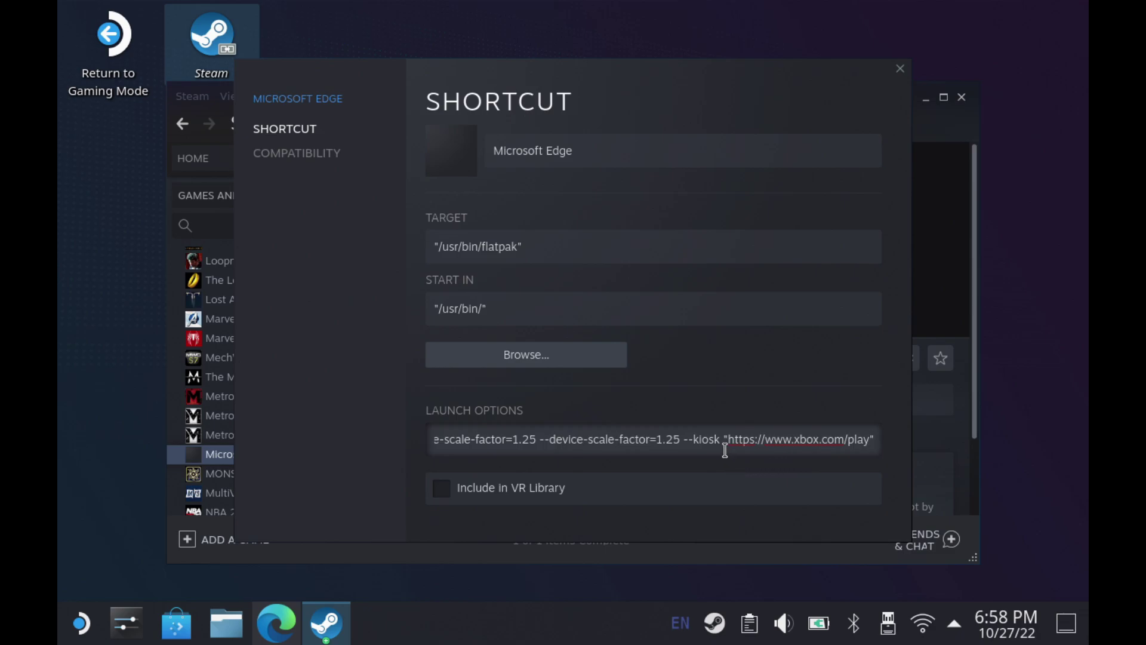
- Review the shortcut's launch options backwards from the kiosk URL to the @@u @@ part to check the pasted string
left_click(606, 445)
key("Left")
key("Left")
key("Left")
key("Left")
key("Left")
key("Left")
key("Left")
key("Left")
key("Left")
key("Left")
key("Left")
key("Left")
key("Left")
key("Left")
key("Left")
key("Left")
key("Left")
key("Left")
key("Left")
key("Left")
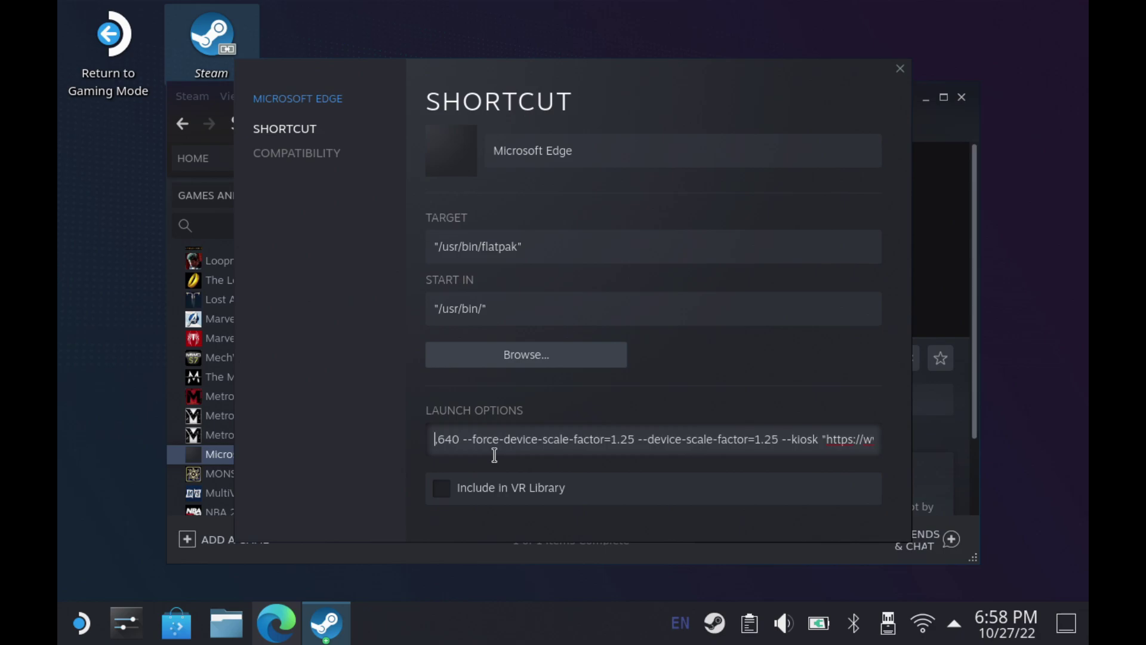
key("Left")
key("Left")
key("Left")
key("Left")
key("Left")
key("Left")
key("Left")
key("Left")
key("Left")
key("Left")
key("Left")
key("Left")
key("Left")
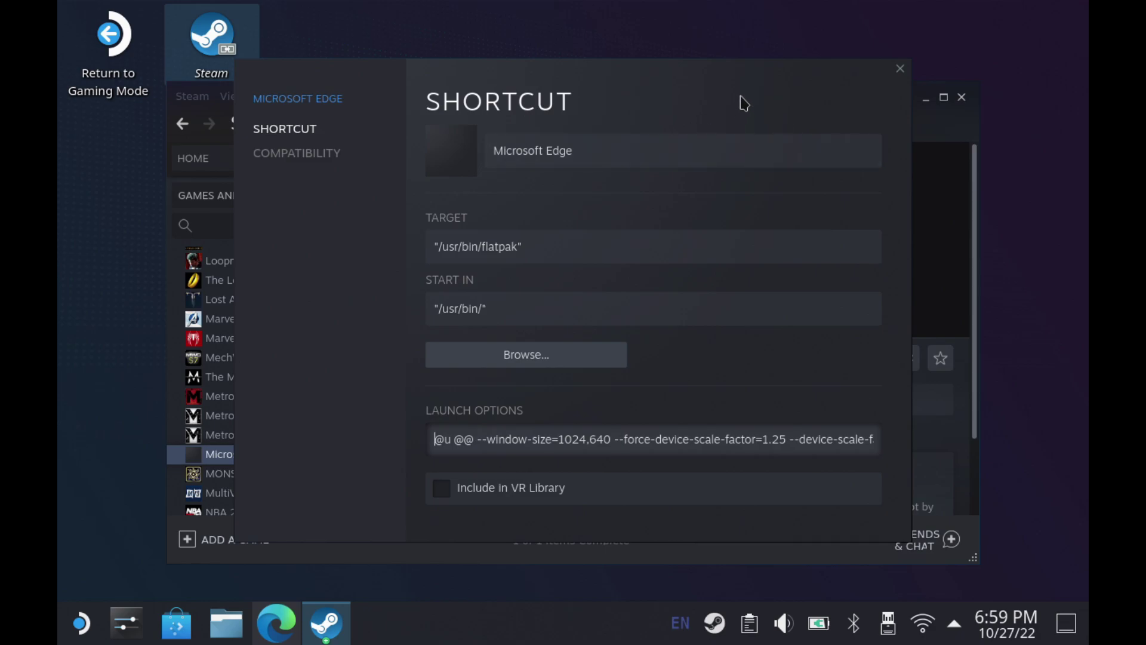
- Rename the Microsoft Edge shortcut as Xbox Cloud Gaming and close its properties
left_click_drag(575, 152, 488, 152)
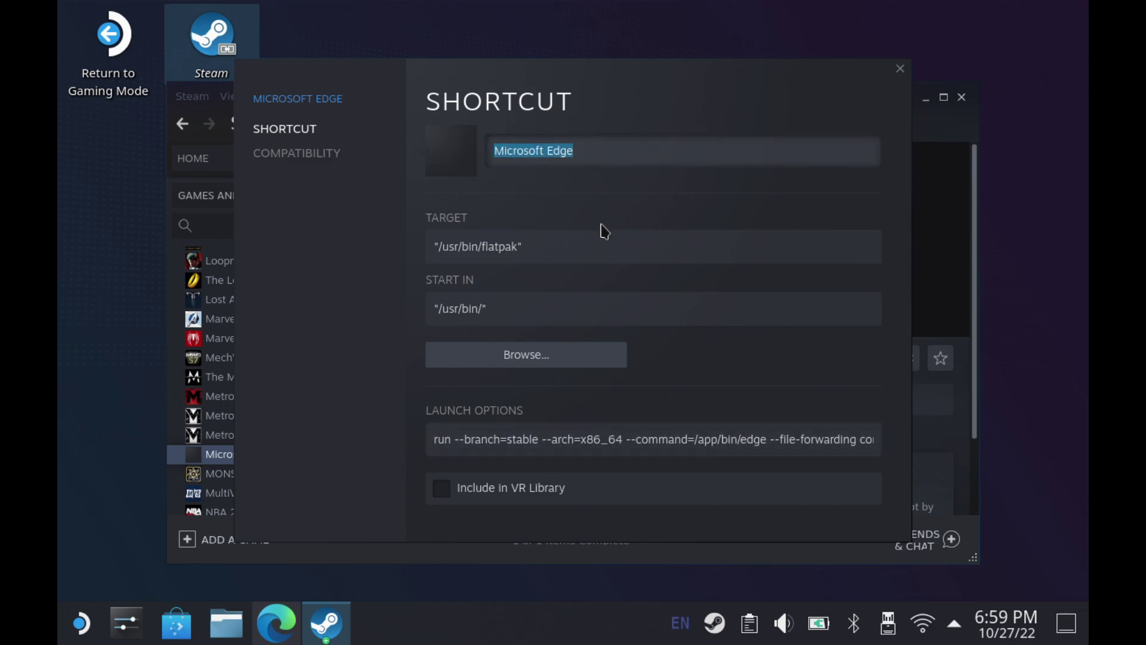
type("xb")
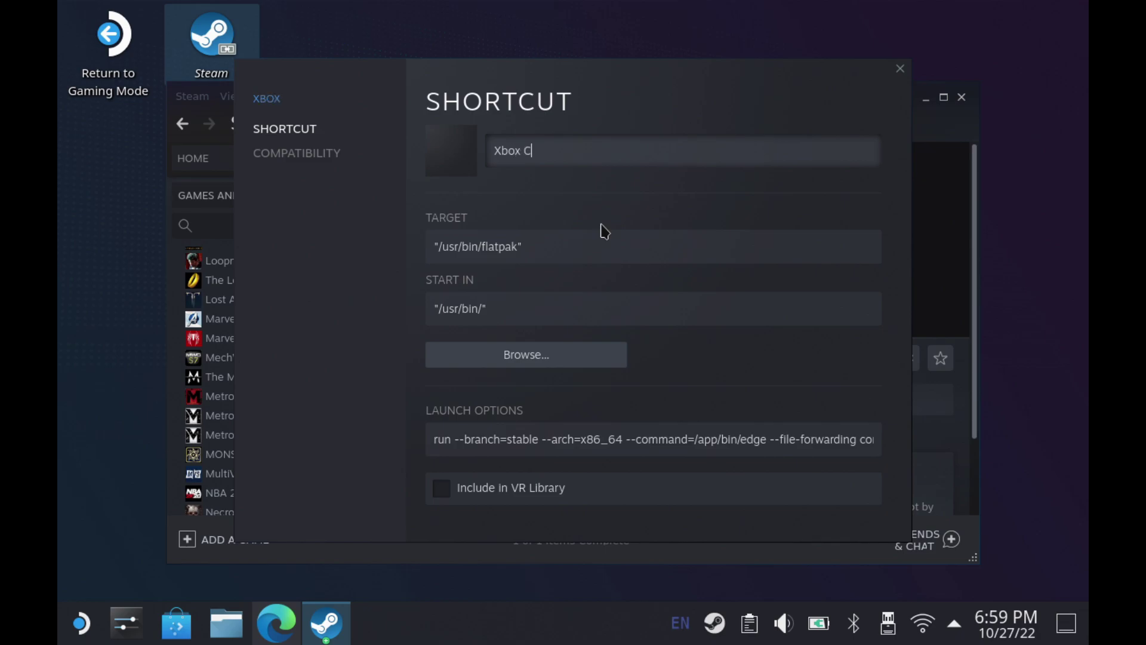
type("ox Cloud Gaming")
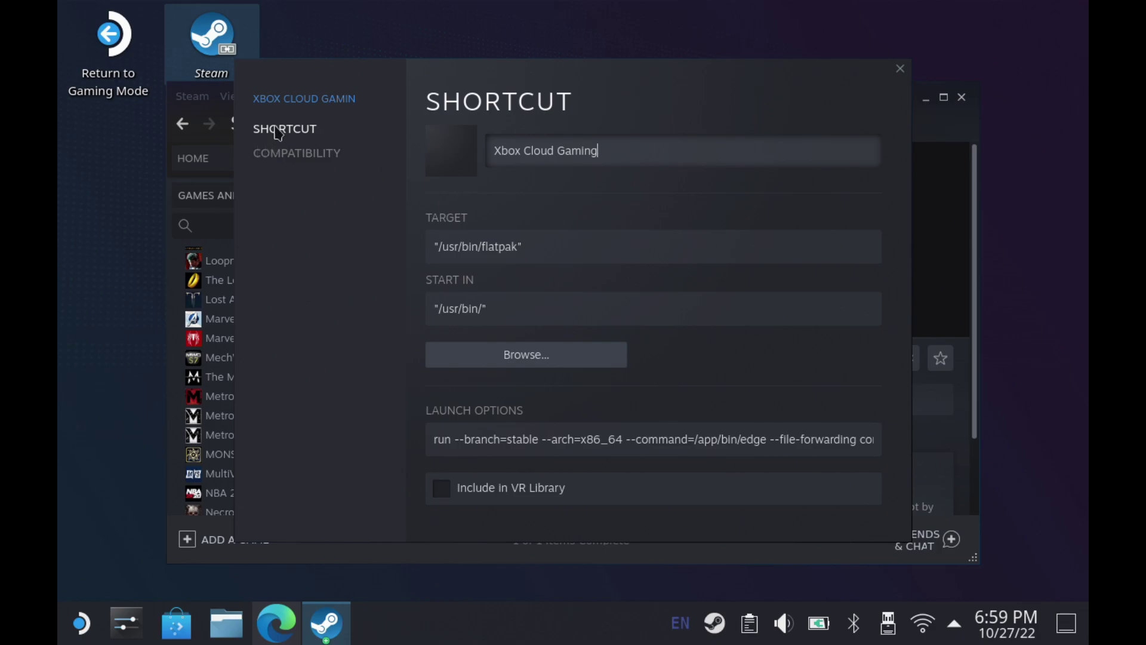
left_click(902, 70)
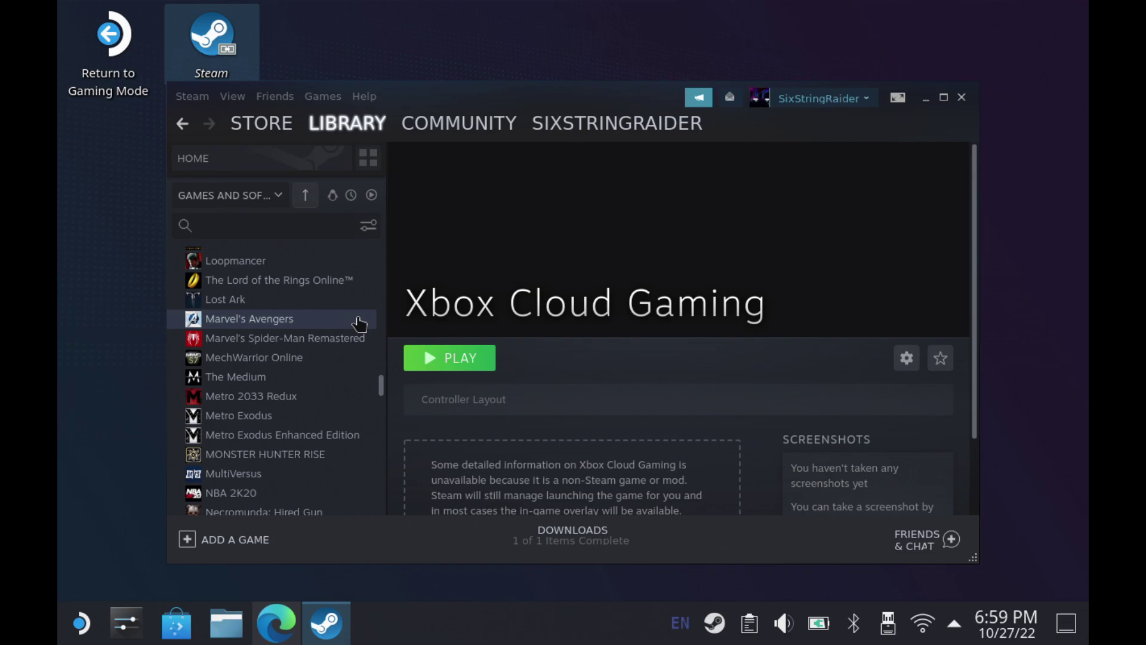
- Set Xbox Cloud Gaming Banner.jpg from /home/deck/Downloads as the custom background of Xbox Cloud Gaming, showing all file types
scroll(292, 394, "down", 20)
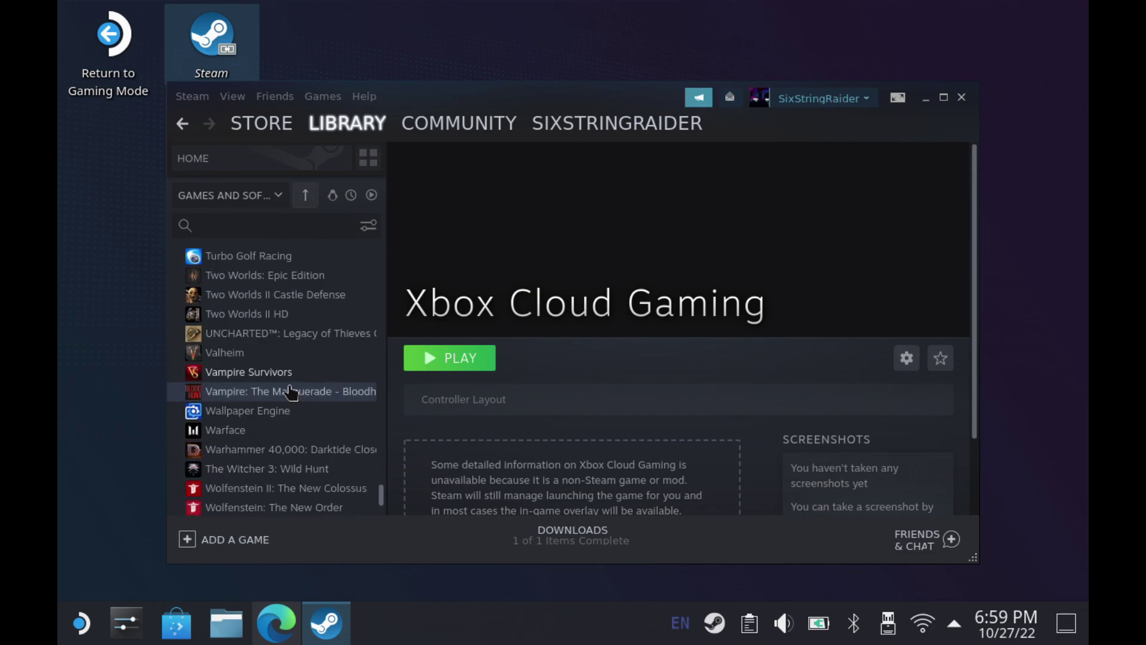
scroll(291, 392, "down", 3)
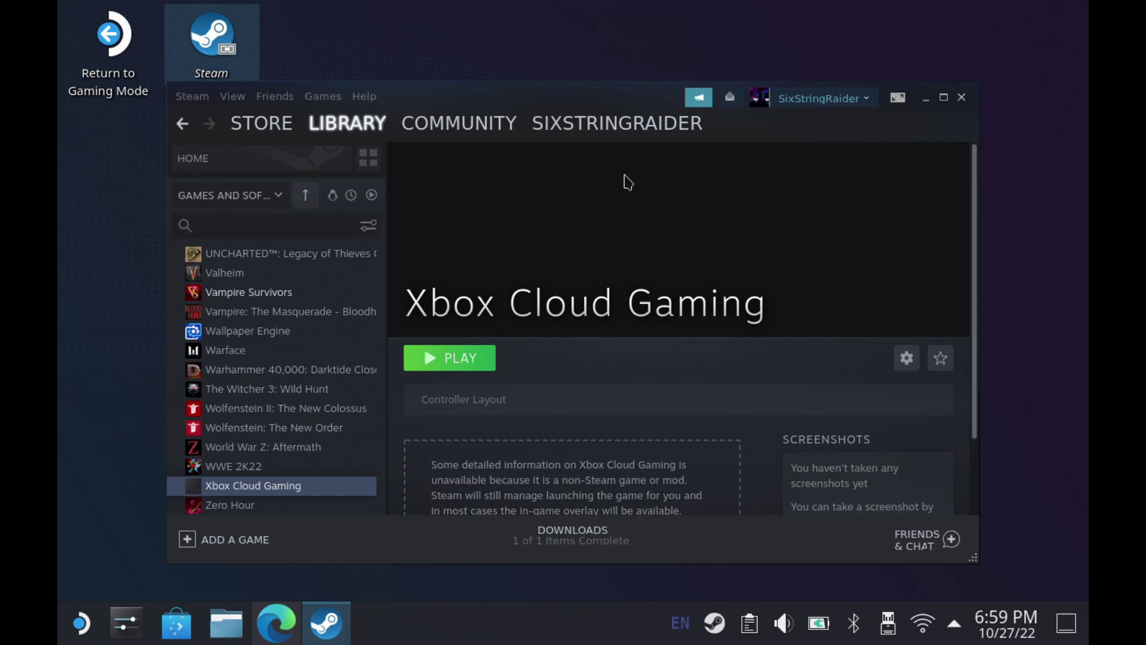
right_click(663, 225)
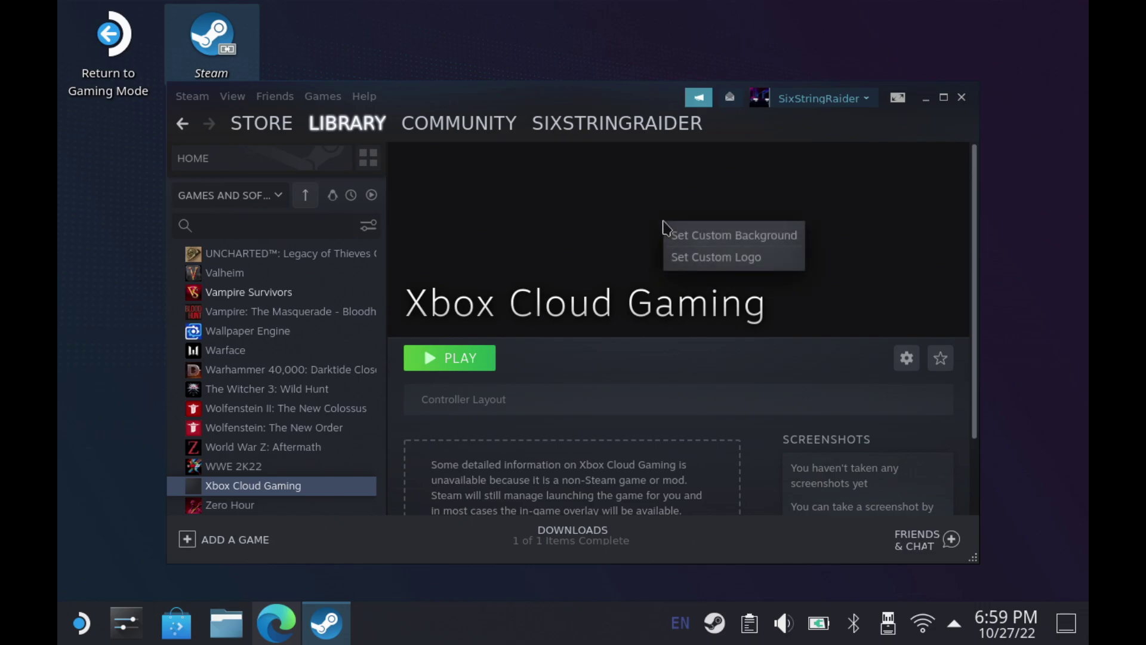
left_click(702, 237)
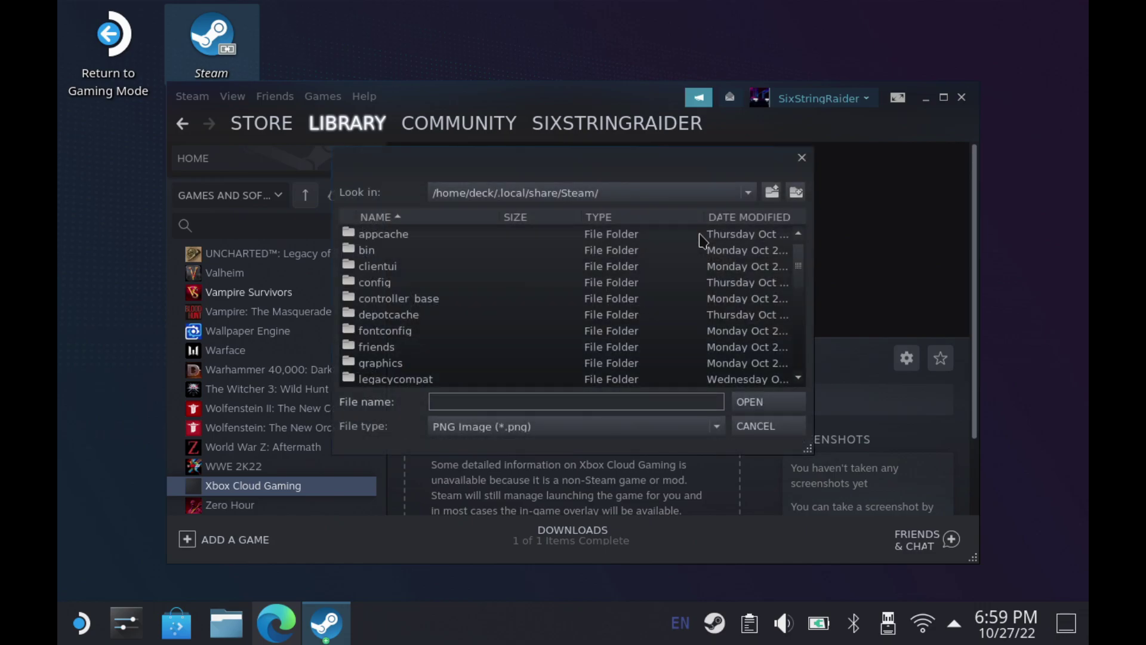
left_click(524, 199)
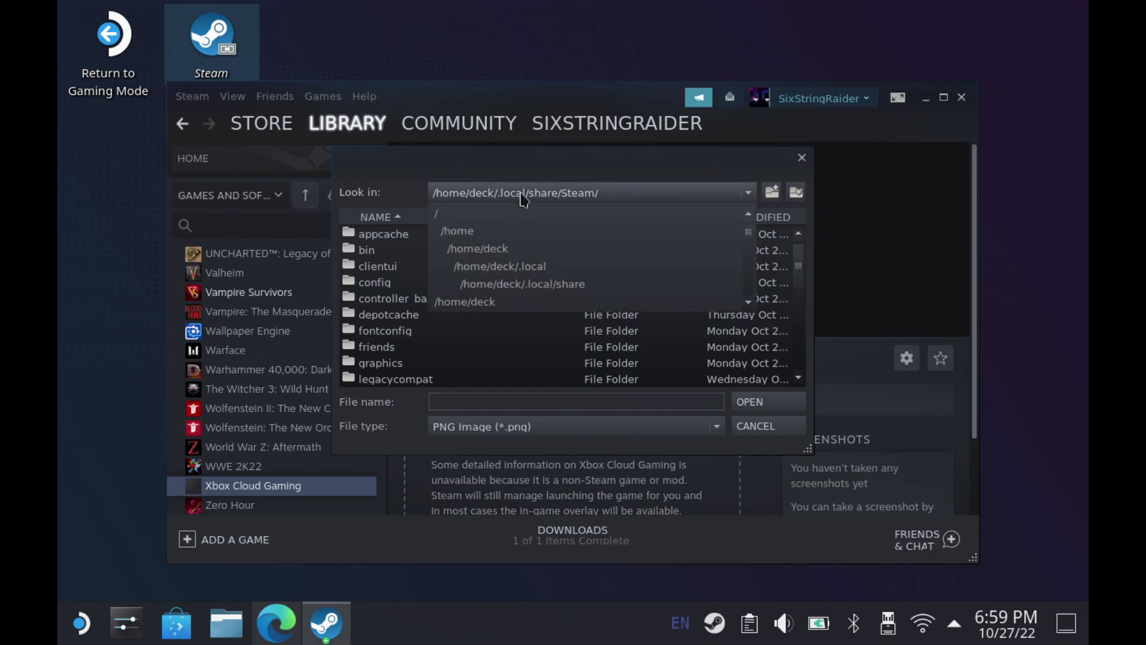
left_click(474, 233)
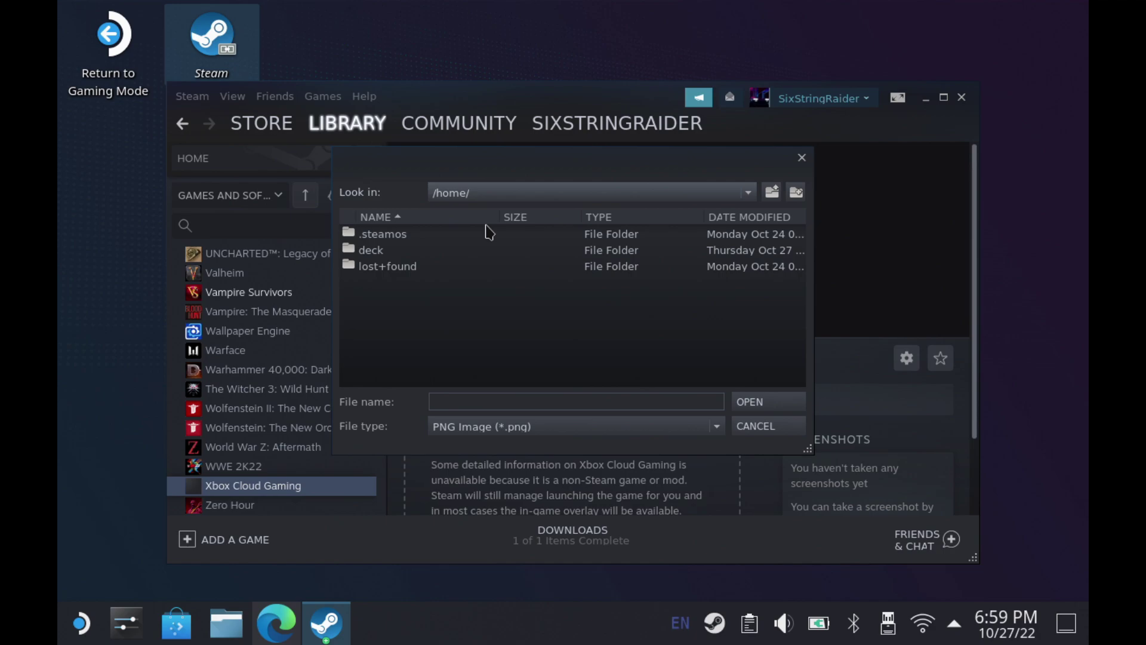
left_click(524, 191)
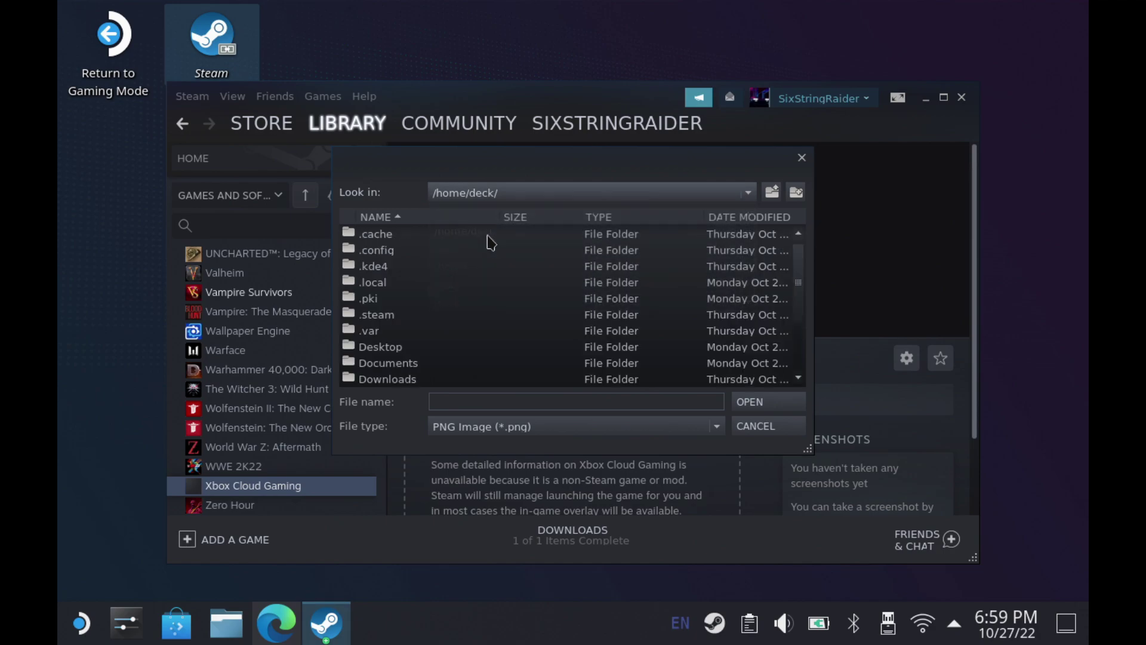
double_click(425, 382)
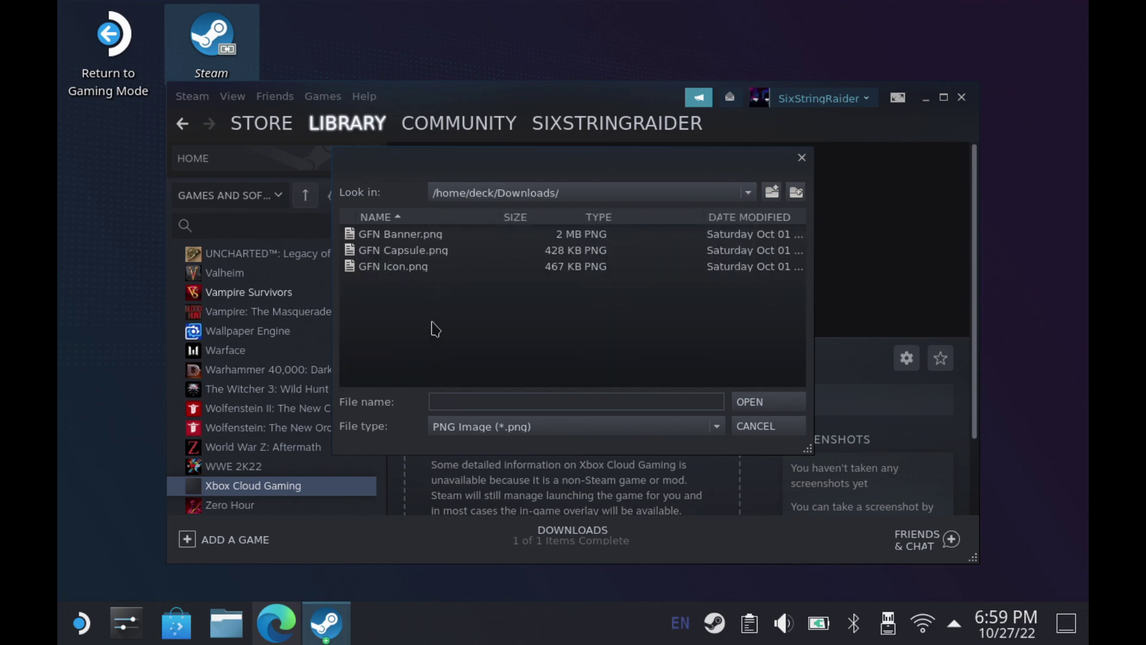
left_click(530, 426)
left_click(466, 447)
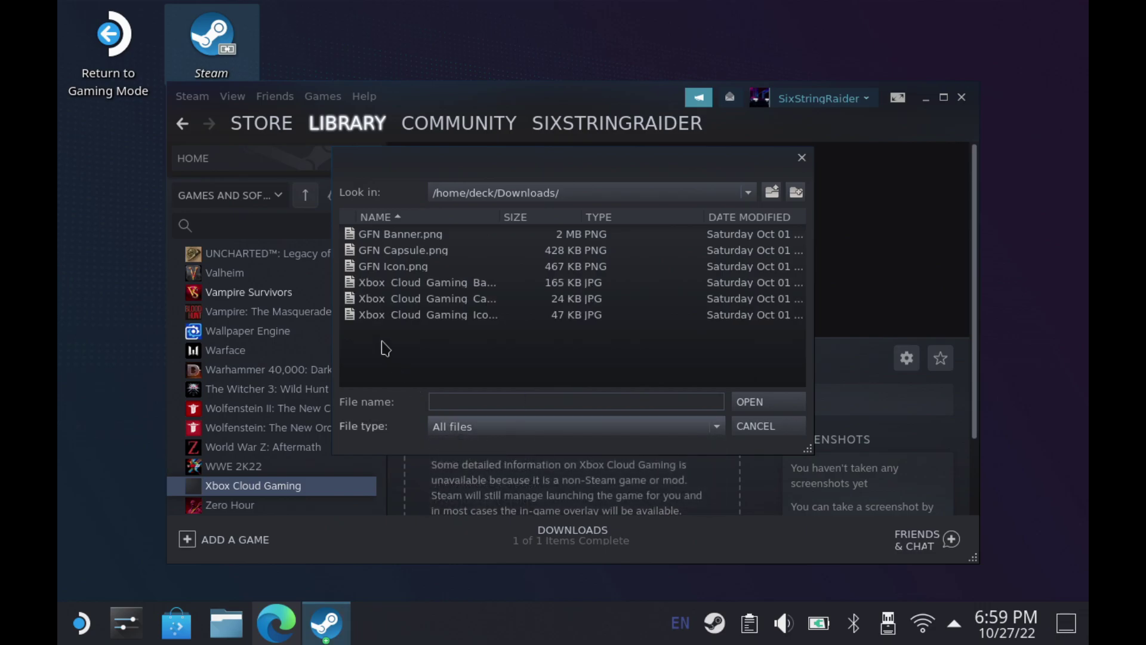
left_click(445, 287)
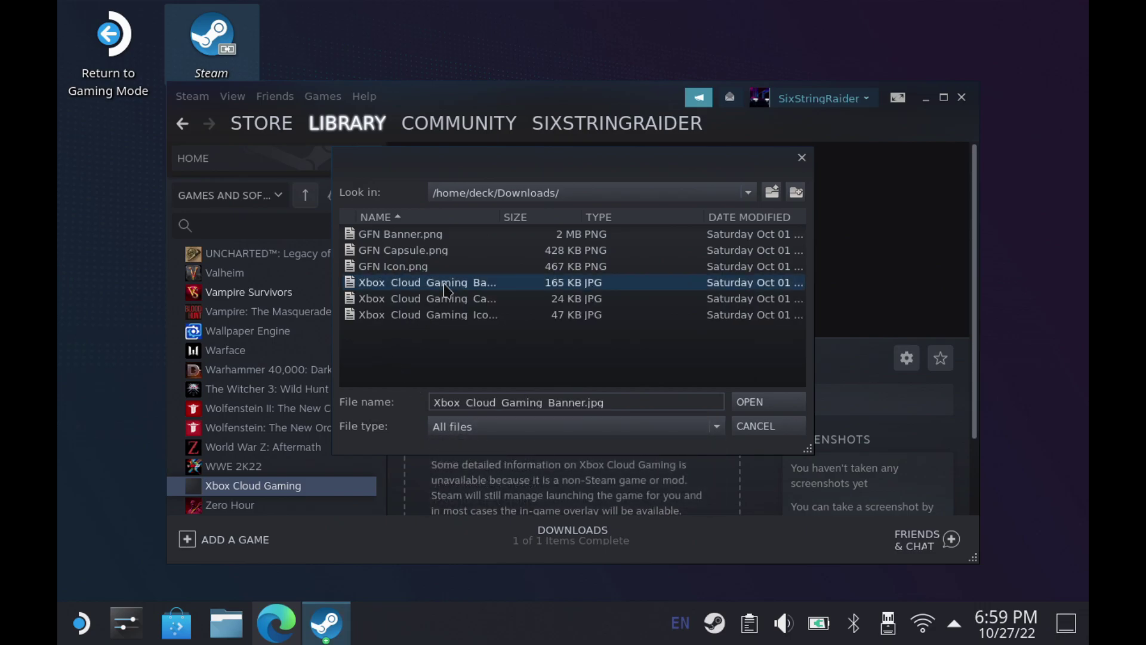
double_click(445, 289)
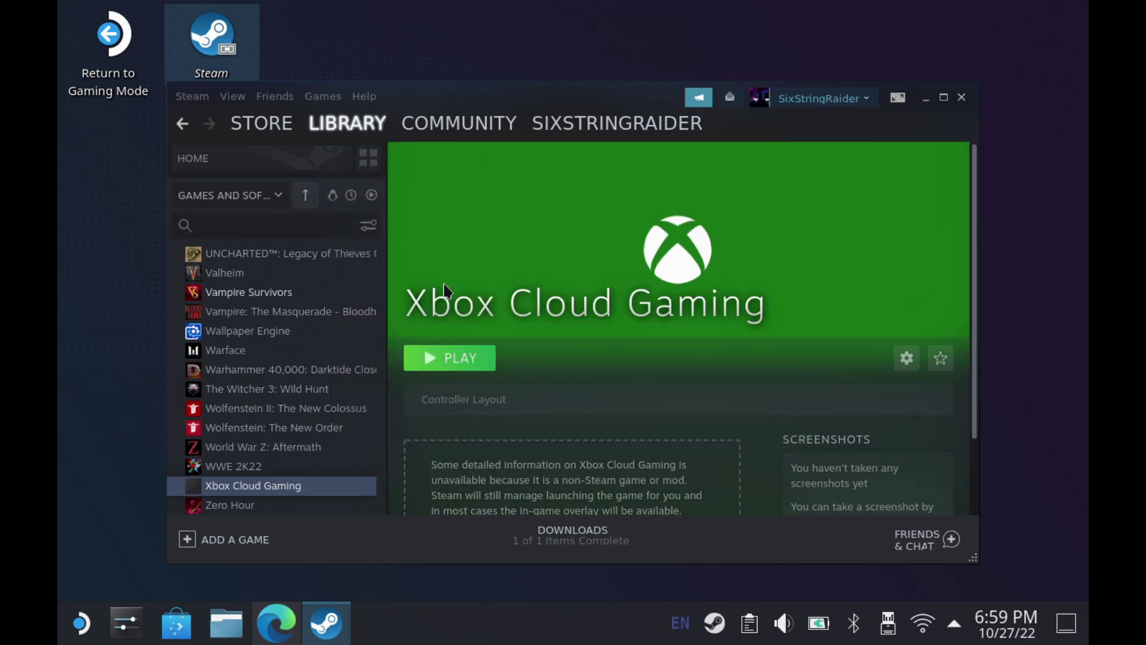
- Set Xbox Cloud Gaming Icon.jpg from /home/deck/Downloads as the shortcut's icon in its properties, showing all file types, and close them
left_click(907, 359)
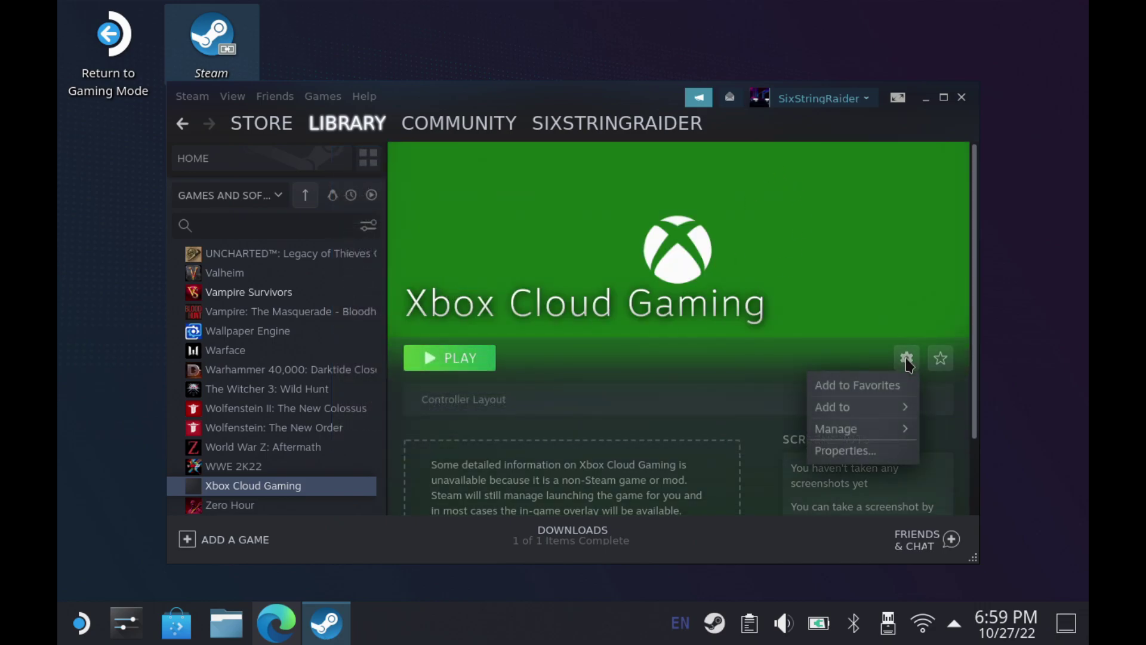
left_click(862, 452)
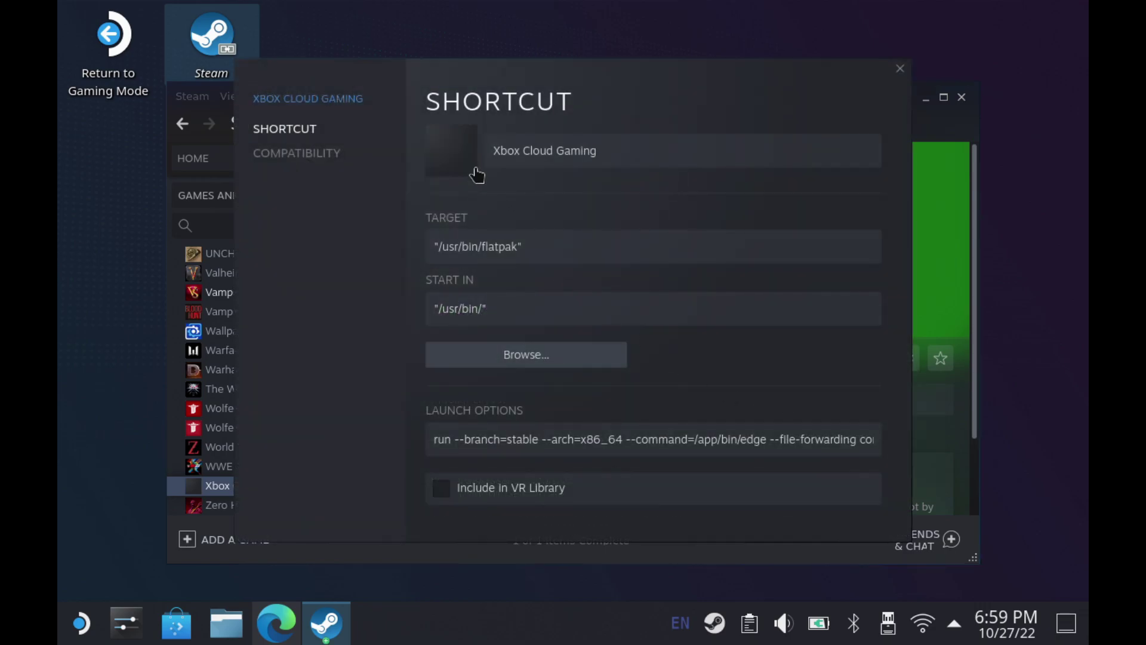
left_click(463, 161)
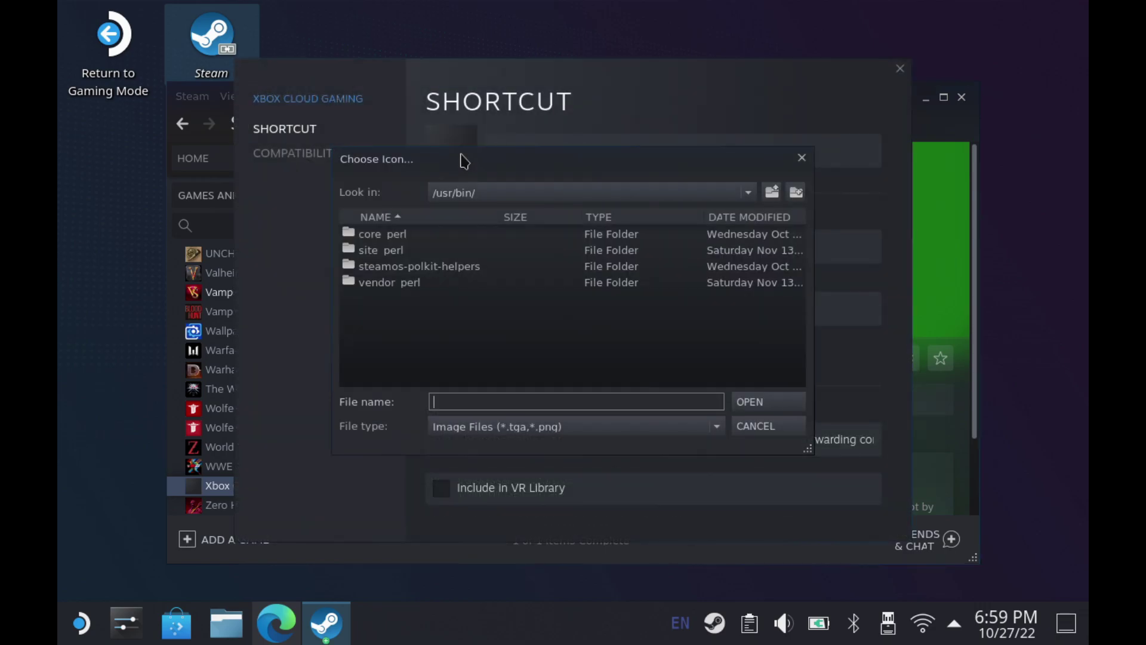
left_click(520, 195)
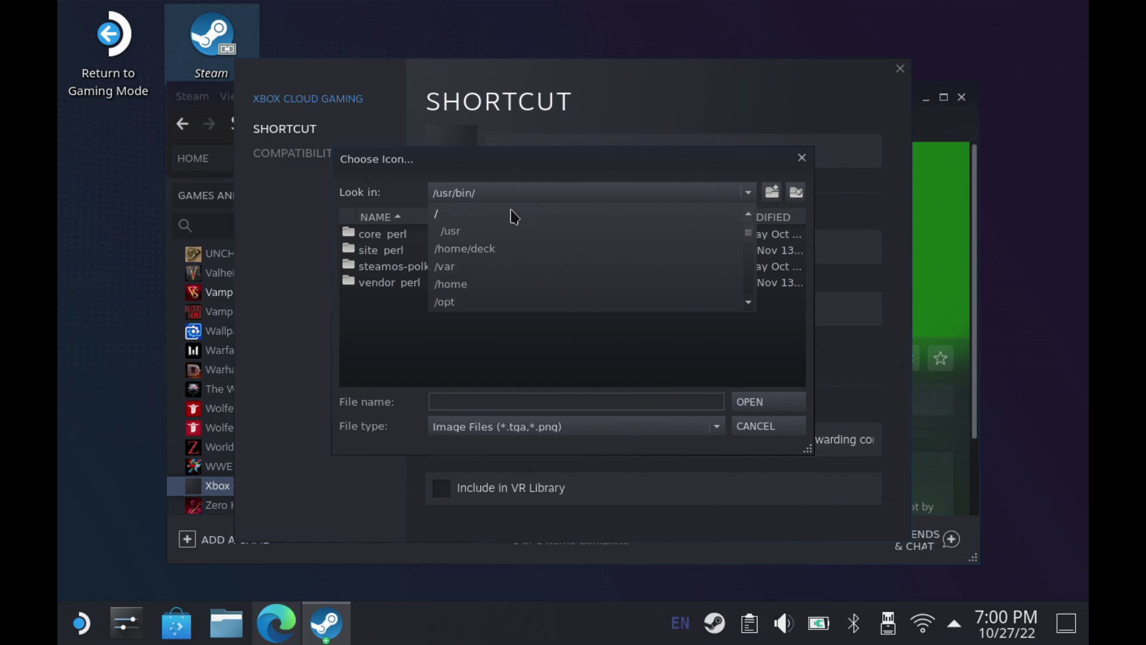
left_click(486, 249)
double_click(405, 381)
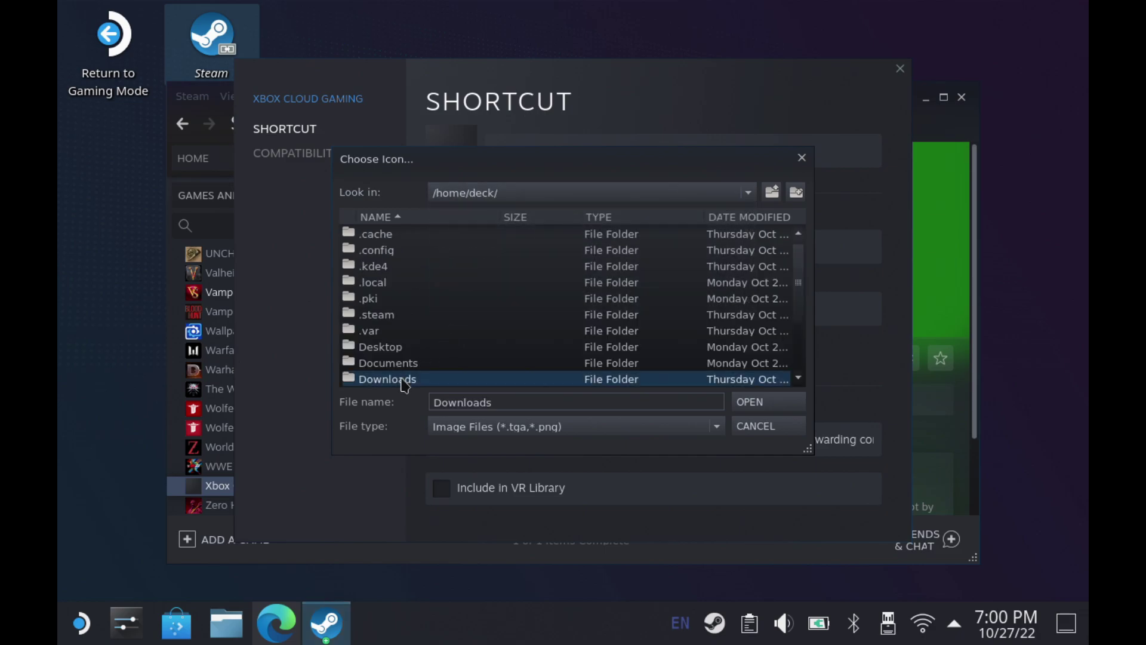
left_click(488, 428)
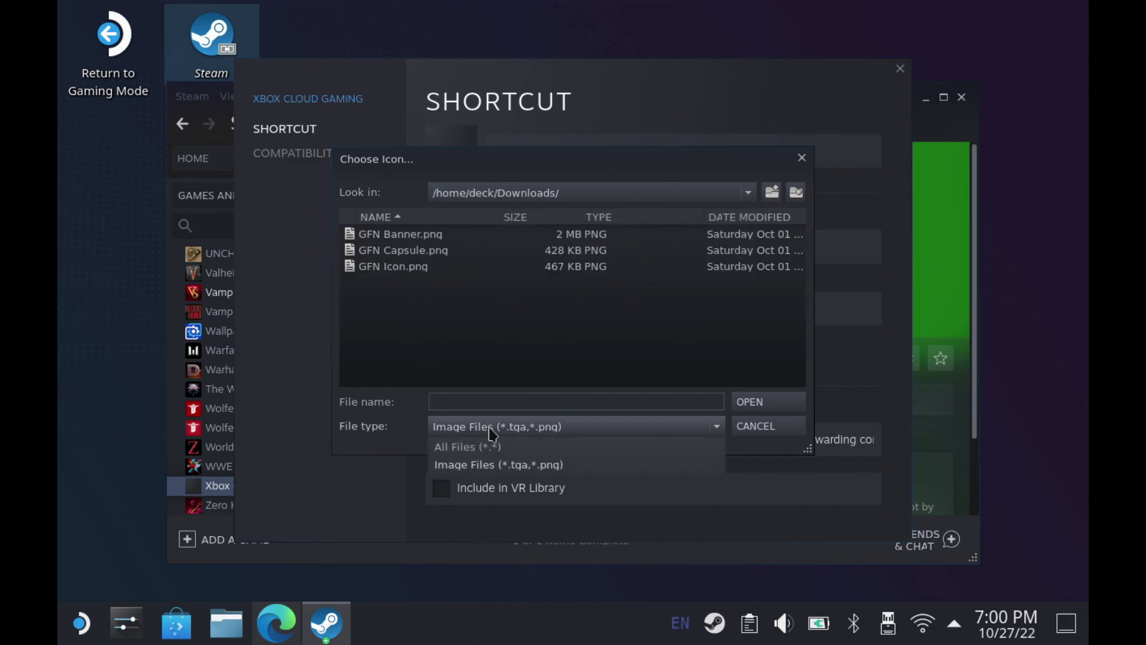
left_click(480, 448)
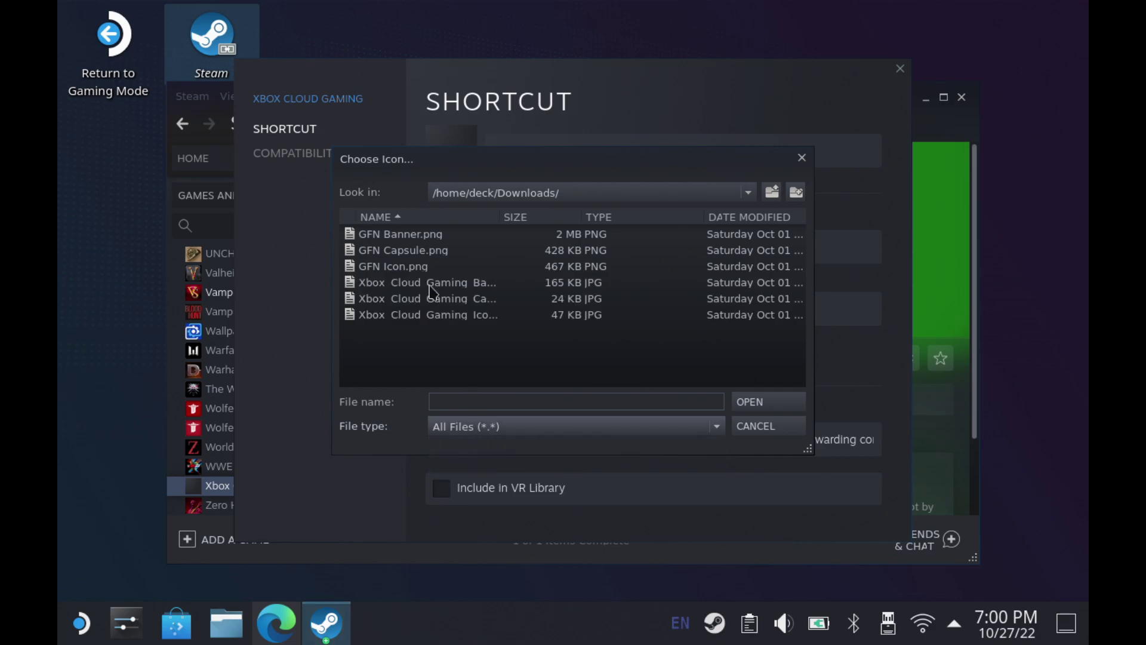
left_click(441, 322)
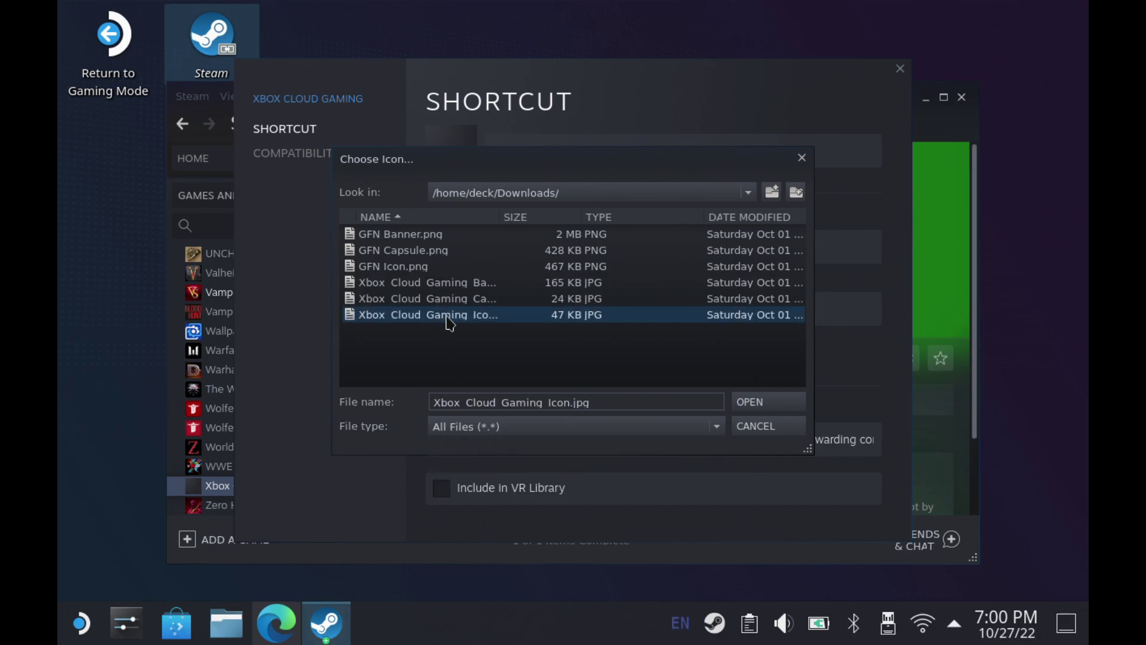
double_click(449, 323)
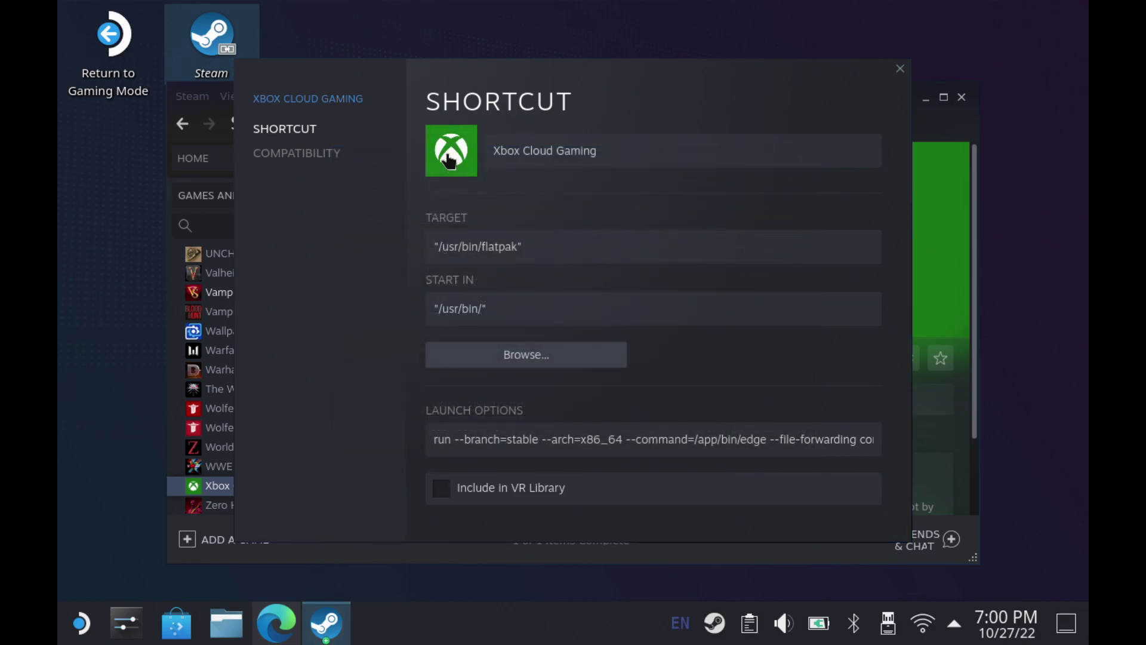
left_click(900, 70)
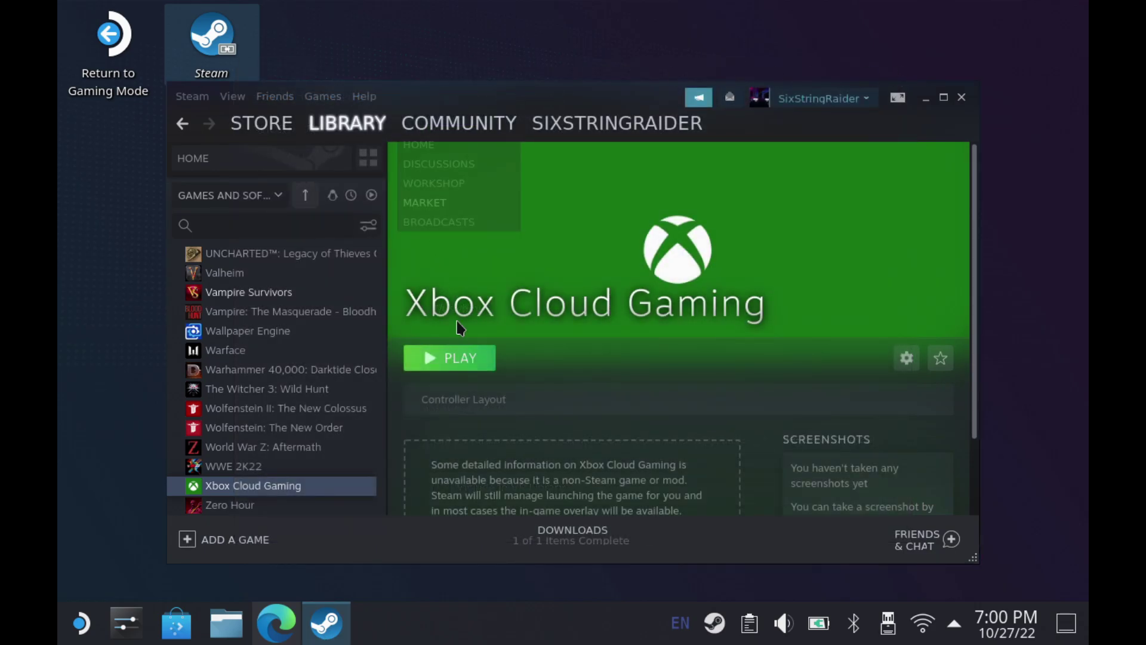
- Look through the library home page's recent games for the Xbox Cloud Gaming entry
left_click(347, 123)
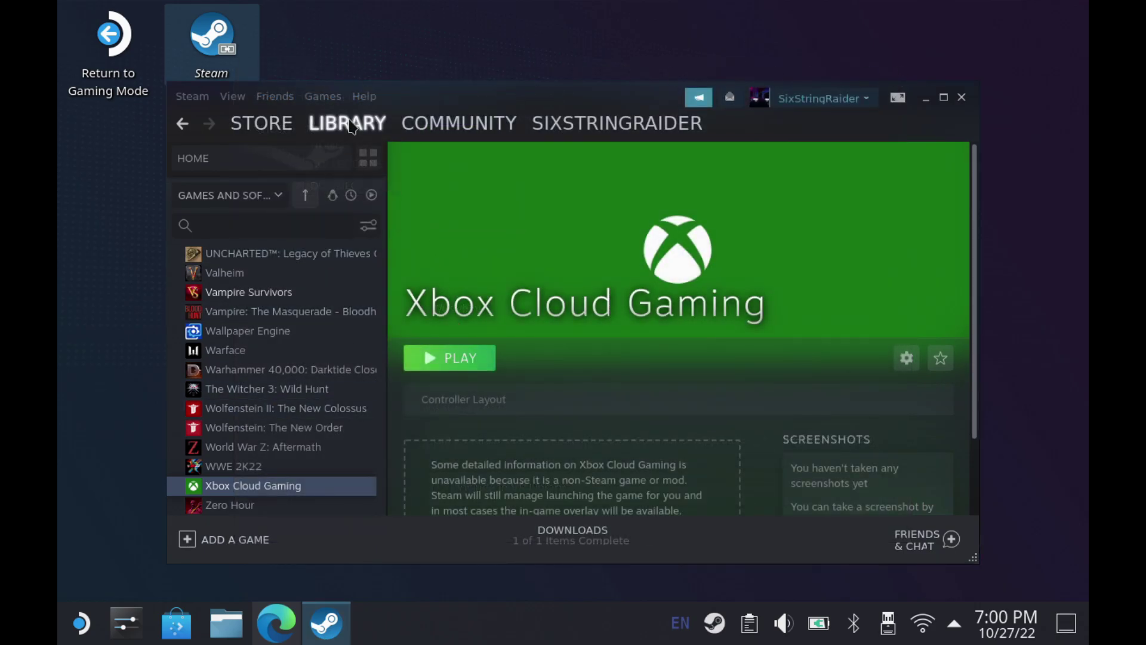
scroll(639, 388, "down", 4)
scroll(677, 380, "up", 2)
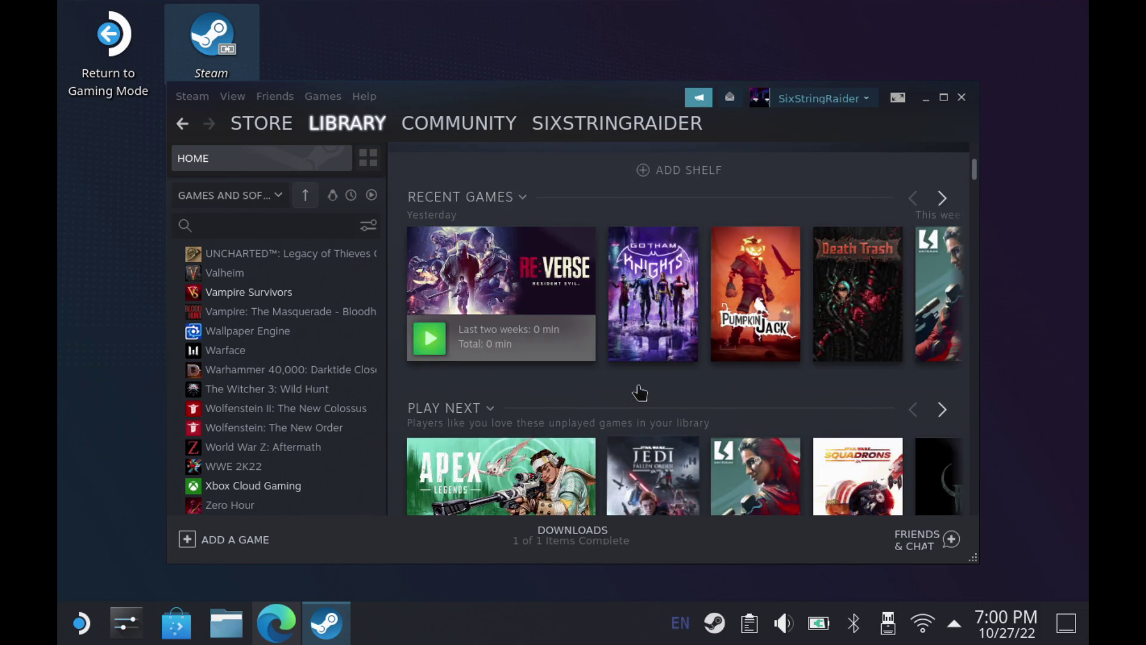
mouse_move(678, 379)
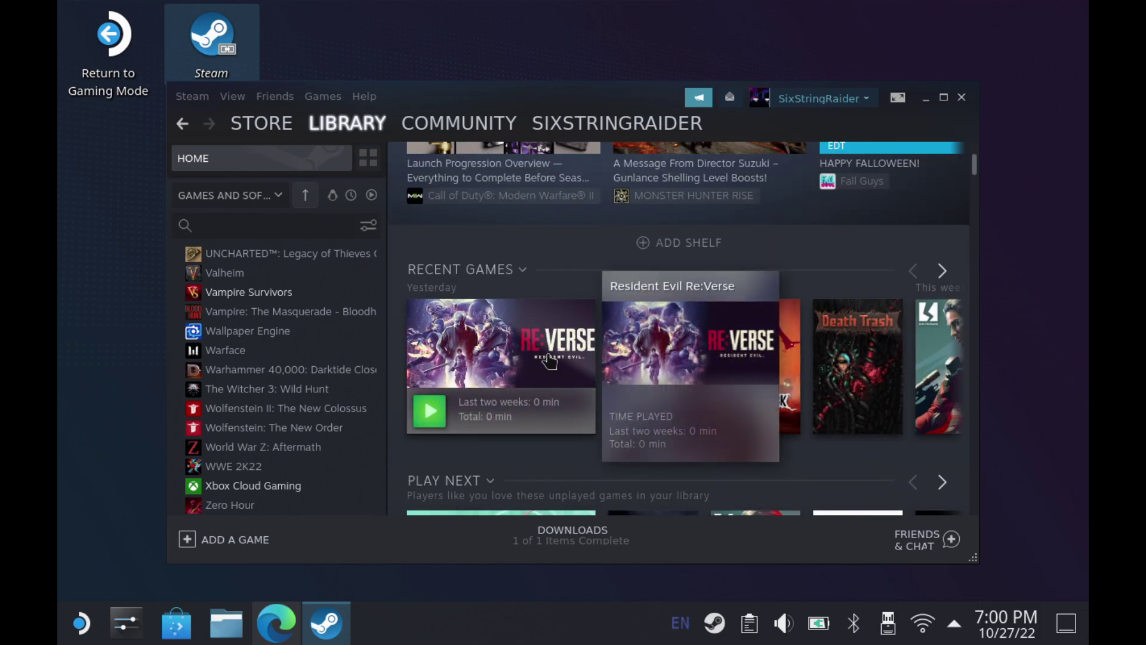
scroll(703, 238, "up", 2)
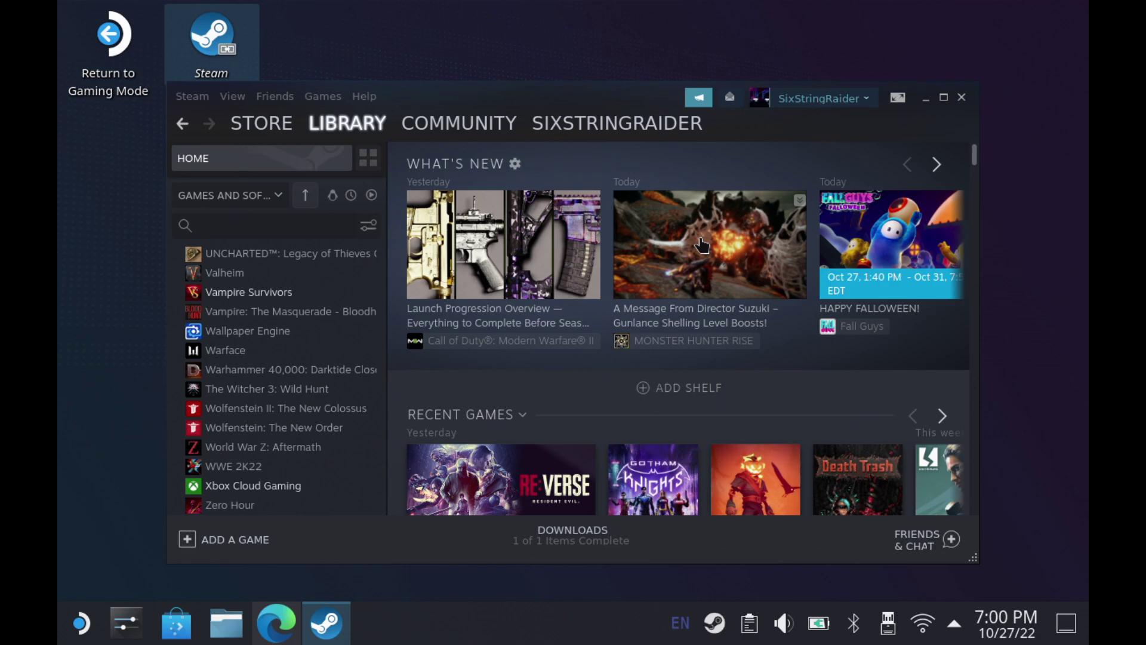
- Launch Xbox Cloud Gaming once from its library page so it is listed under Recent Games
left_click(258, 488)
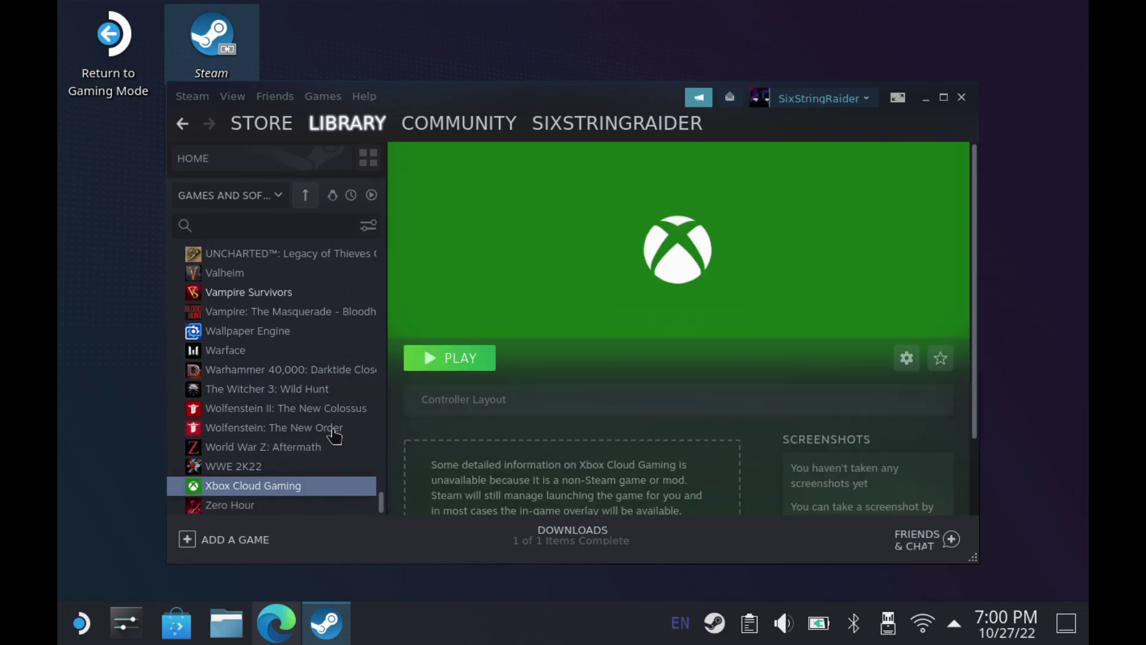
left_click(449, 361)
left_click(449, 361)
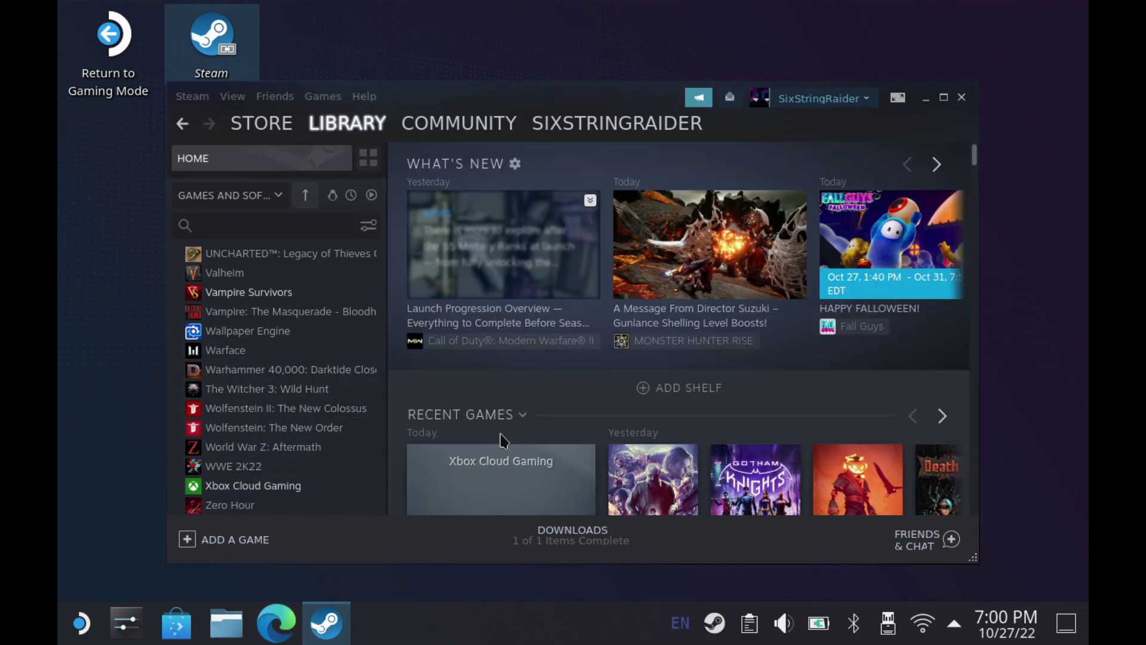
- Set Xbox Cloud Gaming Banner.jpg from /home/deck/Downloads as the custom artwork of the wide Xbox Cloud Gaming tile in Recent Games, showing all file types
scroll(504, 412, "down", 2)
right_click(517, 282)
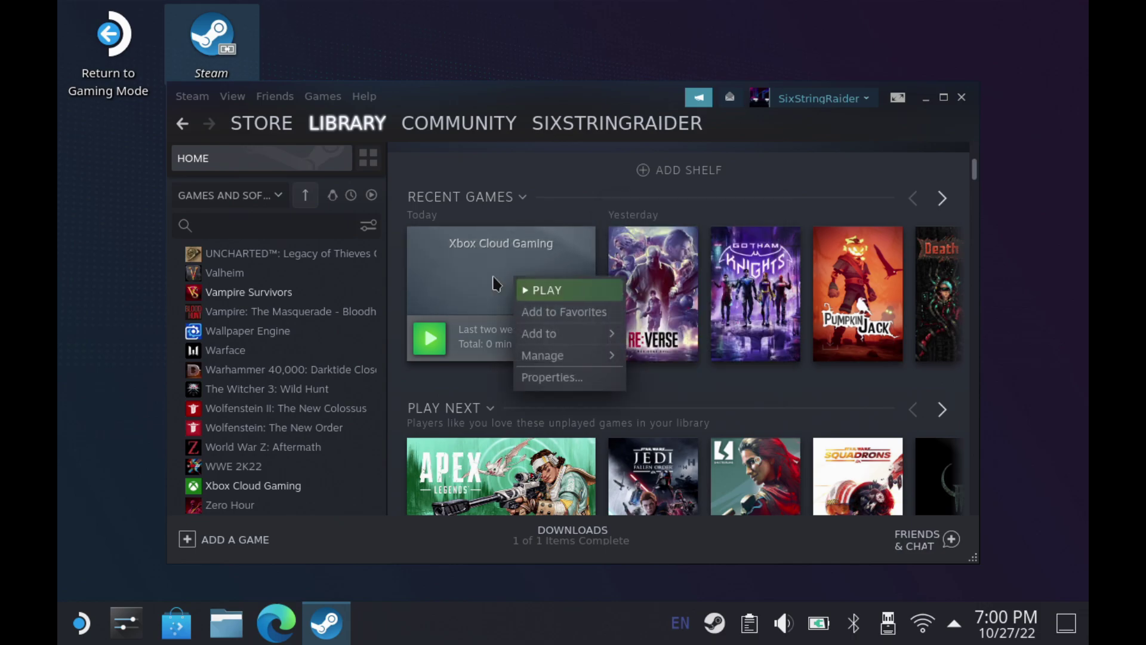
mouse_move(540, 356)
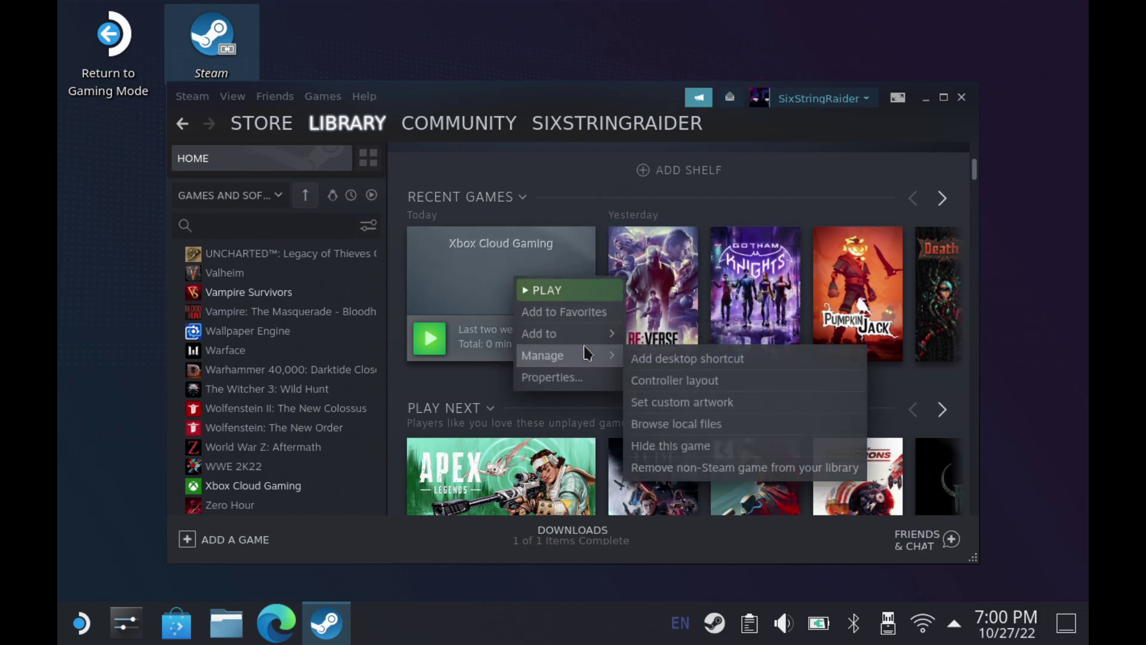
left_click(660, 402)
left_click(514, 428)
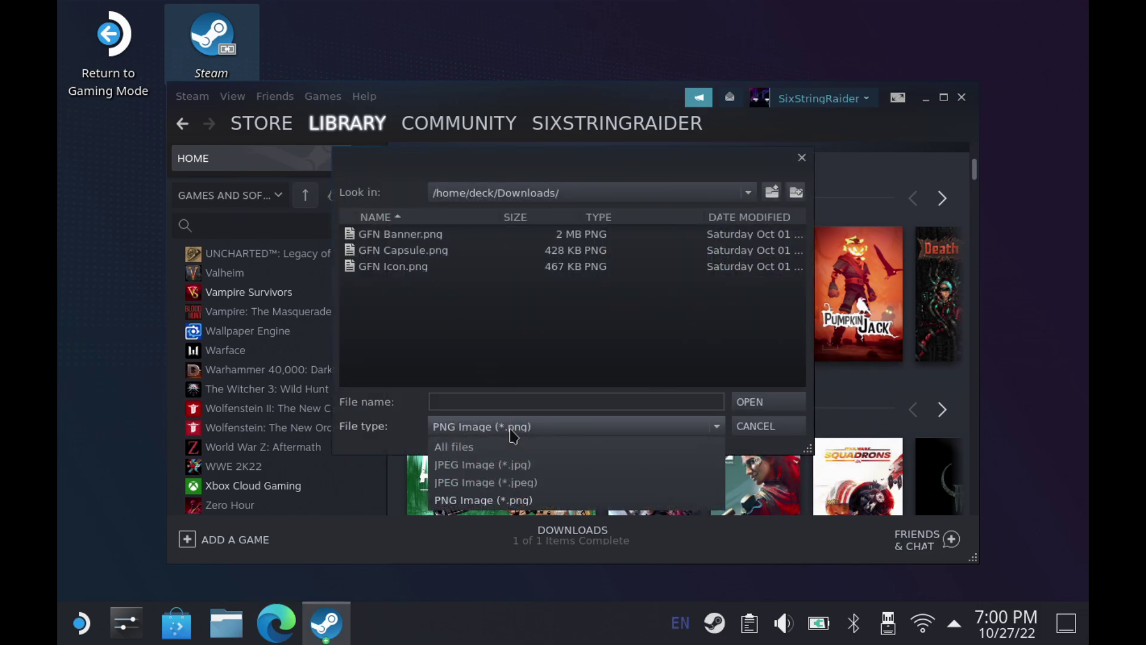
left_click(492, 441)
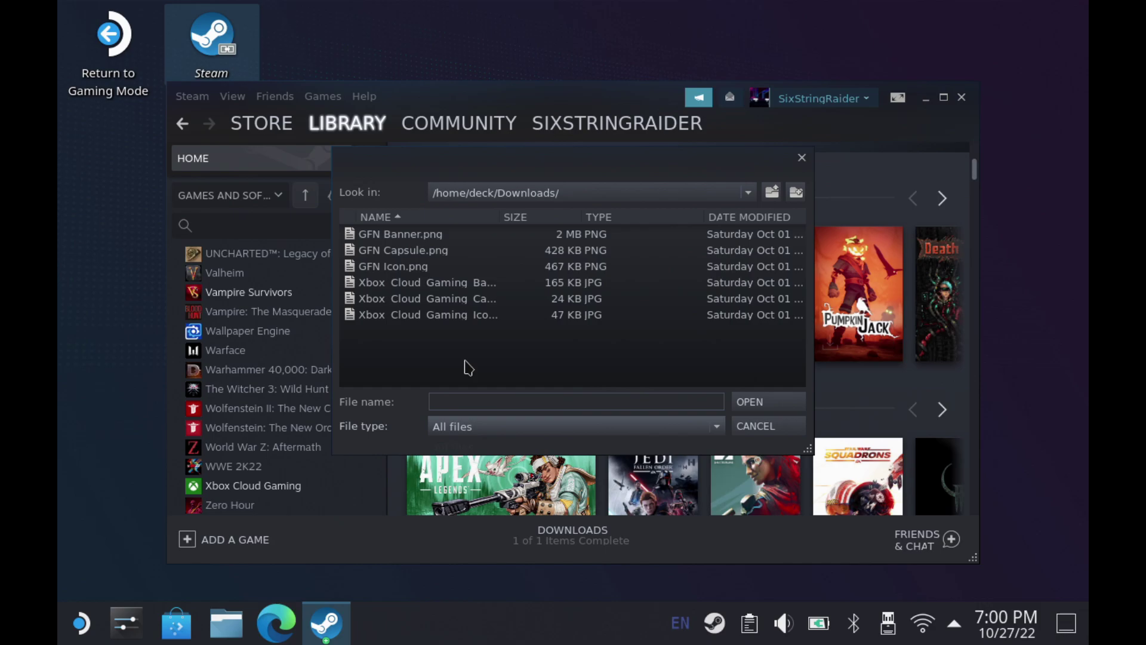
double_click(453, 284)
mouse_move(520, 280)
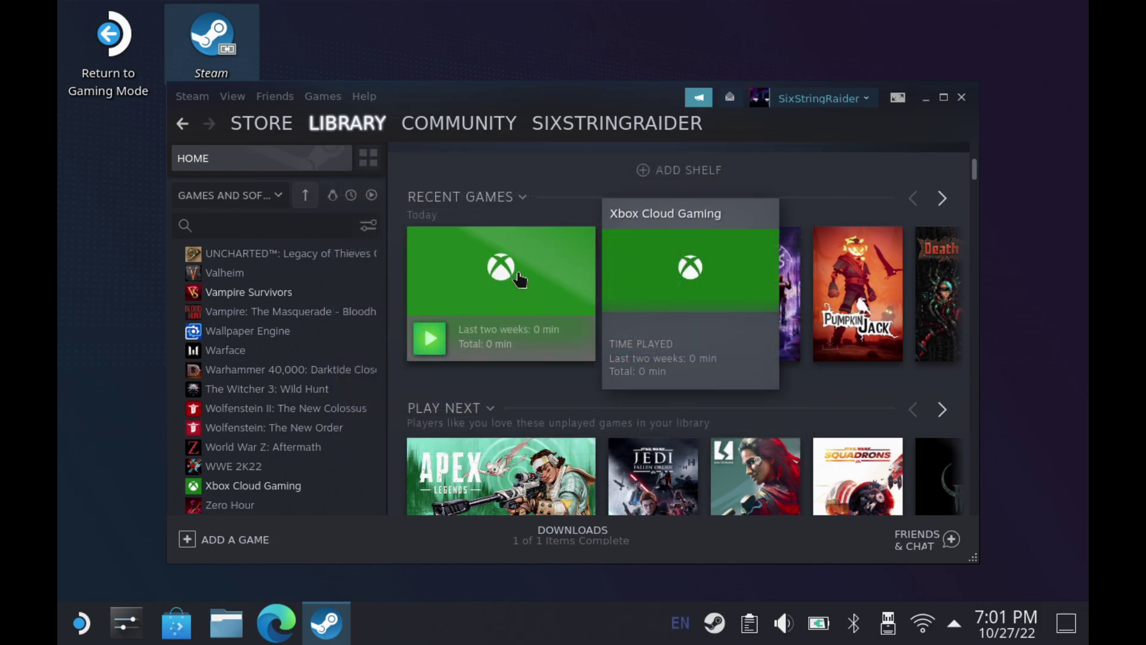
- Set Xbox Cloud Gaming Capsule.jpg as the custom artwork of the portrait Xbox Cloud Gaming tile, showing all file types, and close the Steam window
mouse_move(658, 314)
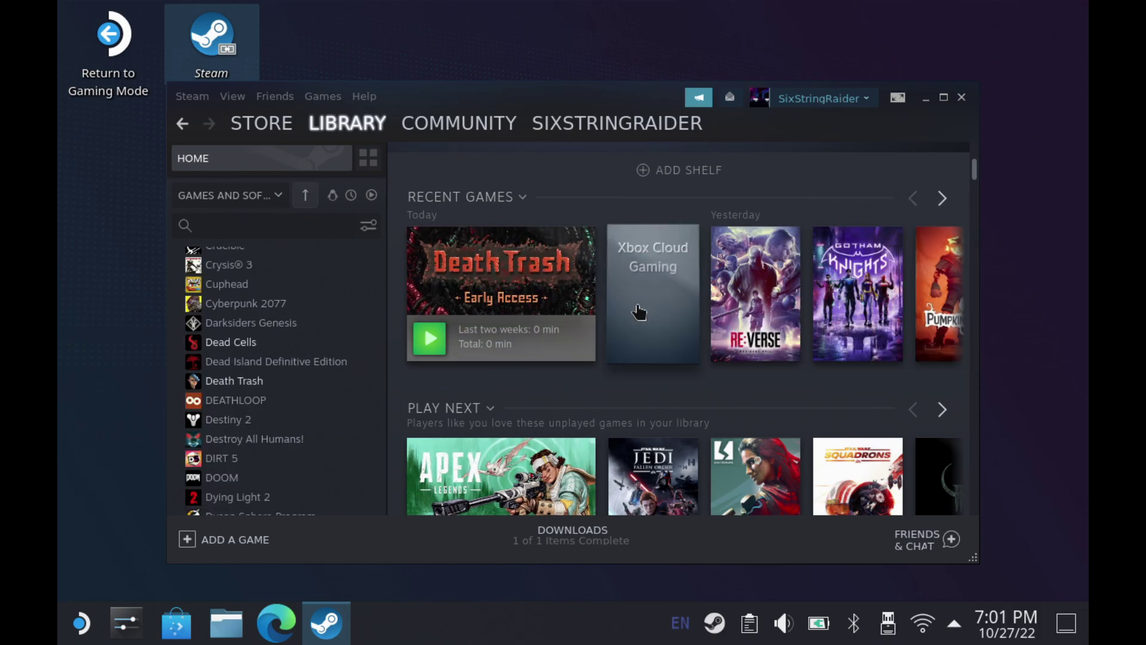
right_click(650, 309)
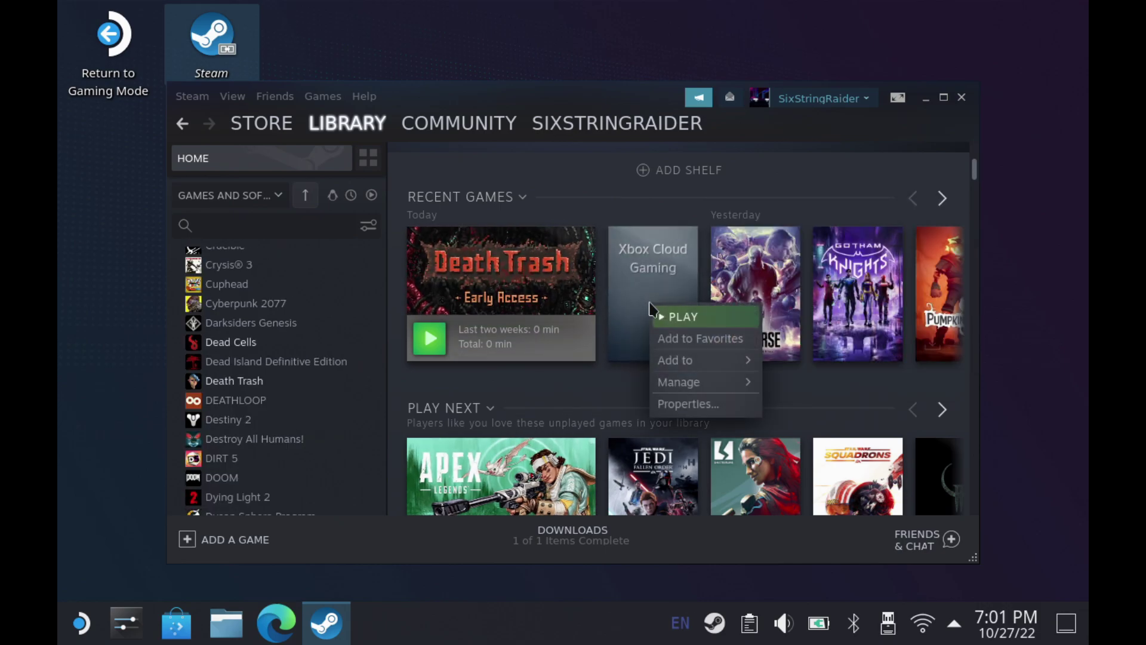
mouse_move(696, 382)
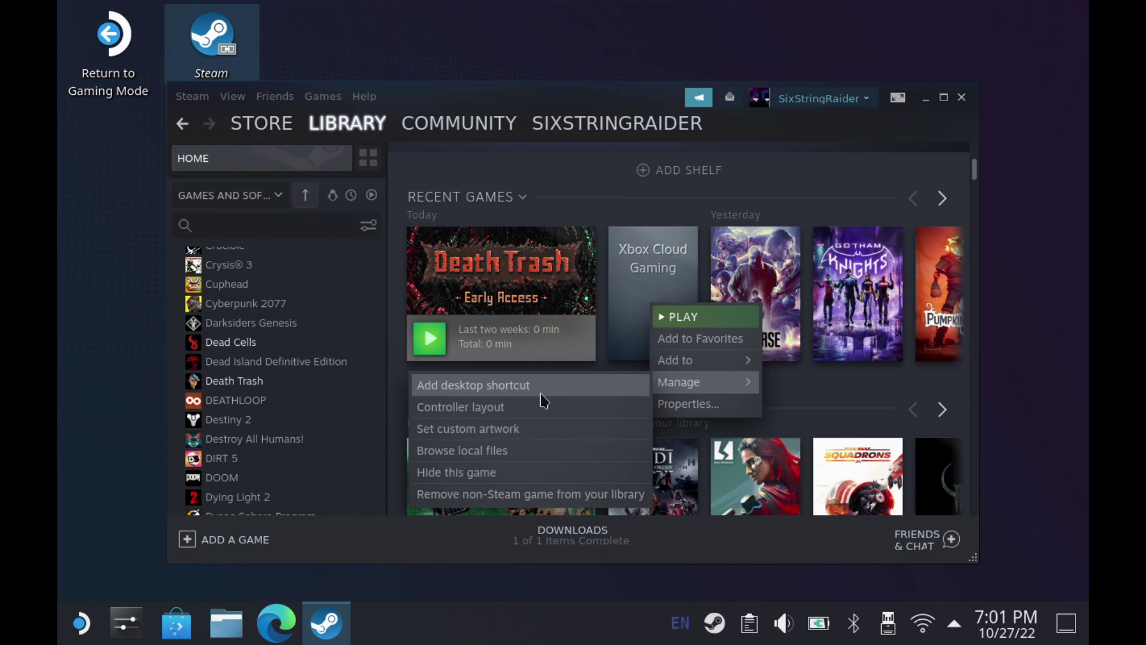
left_click(527, 429)
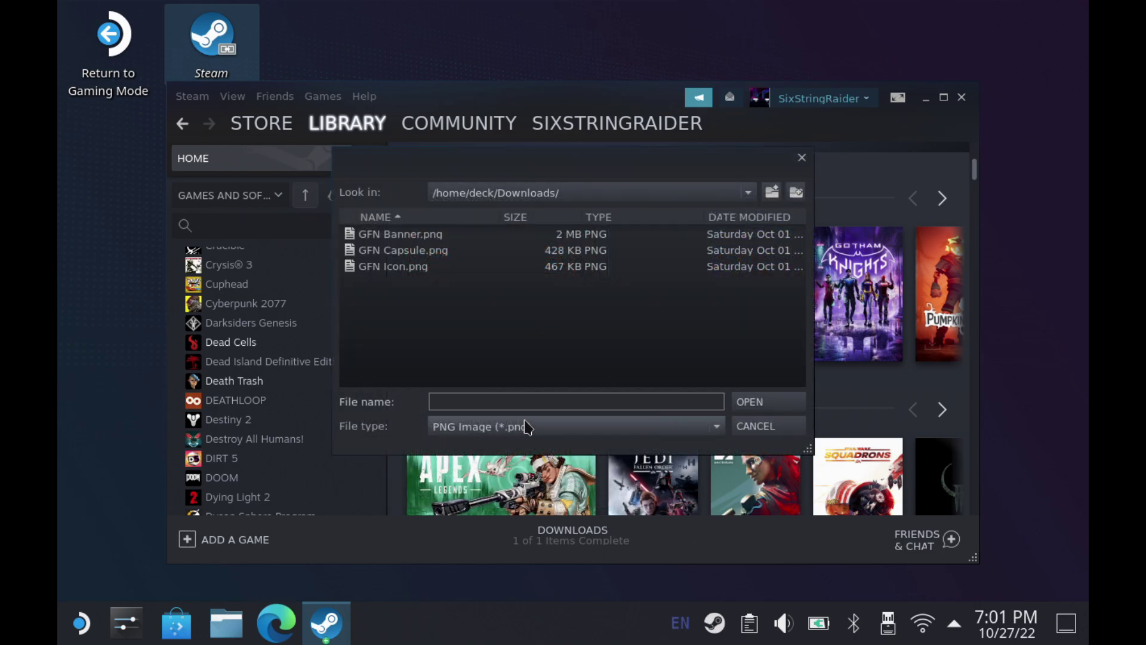
left_click(530, 427)
left_click(511, 447)
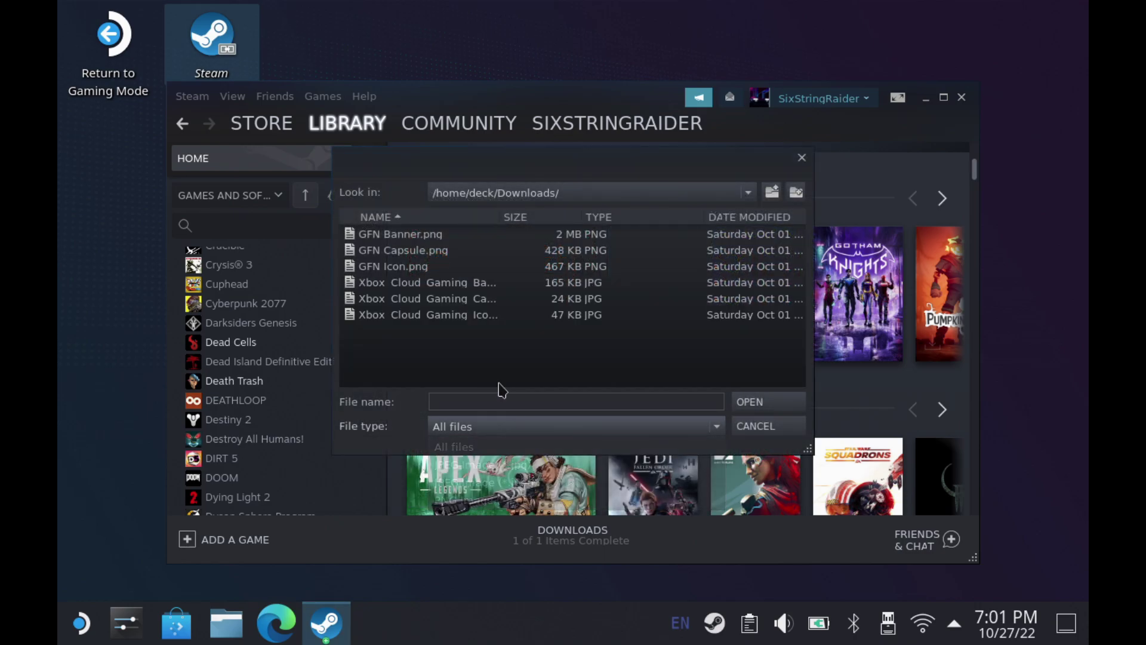
left_click(462, 311)
left_click(465, 303)
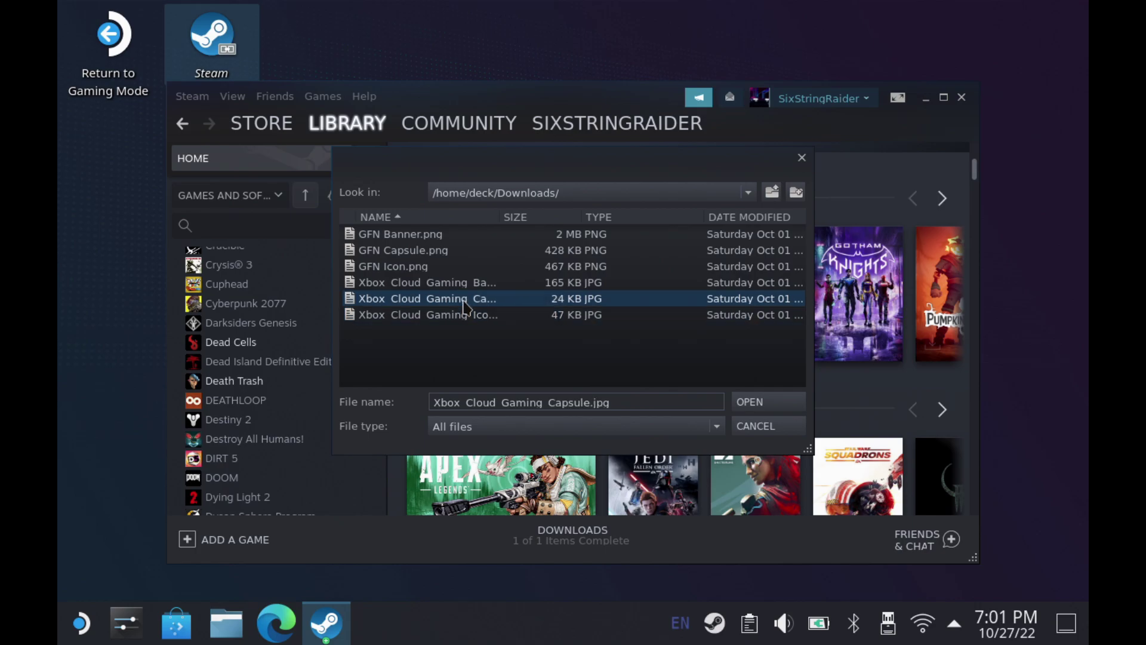
double_click(459, 304)
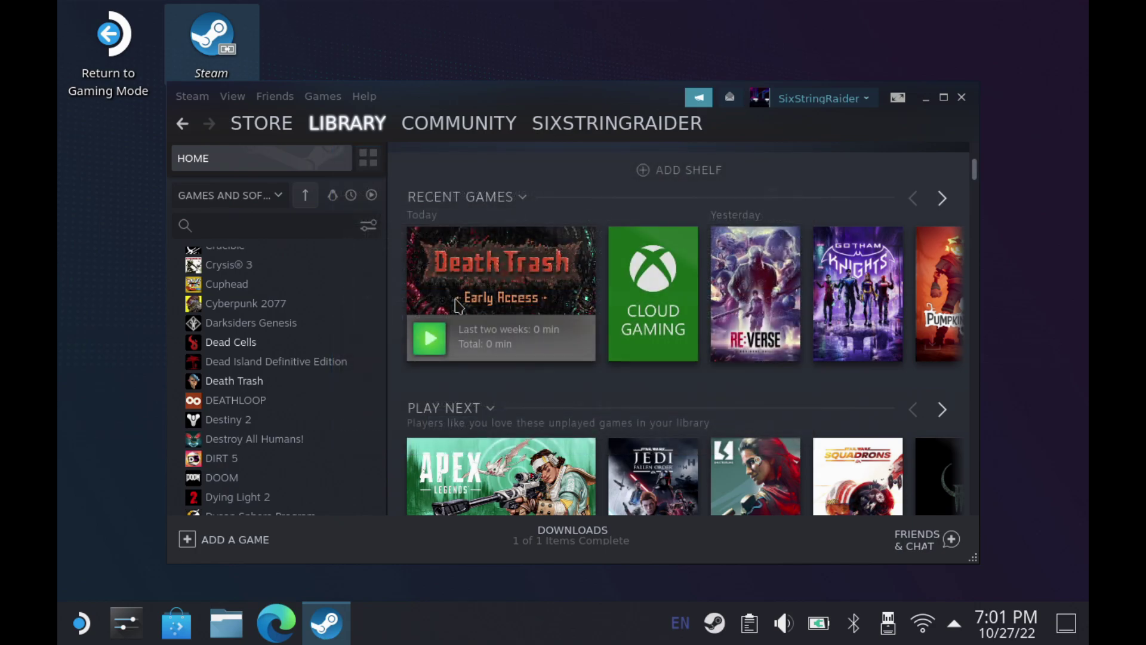
left_click(961, 97)
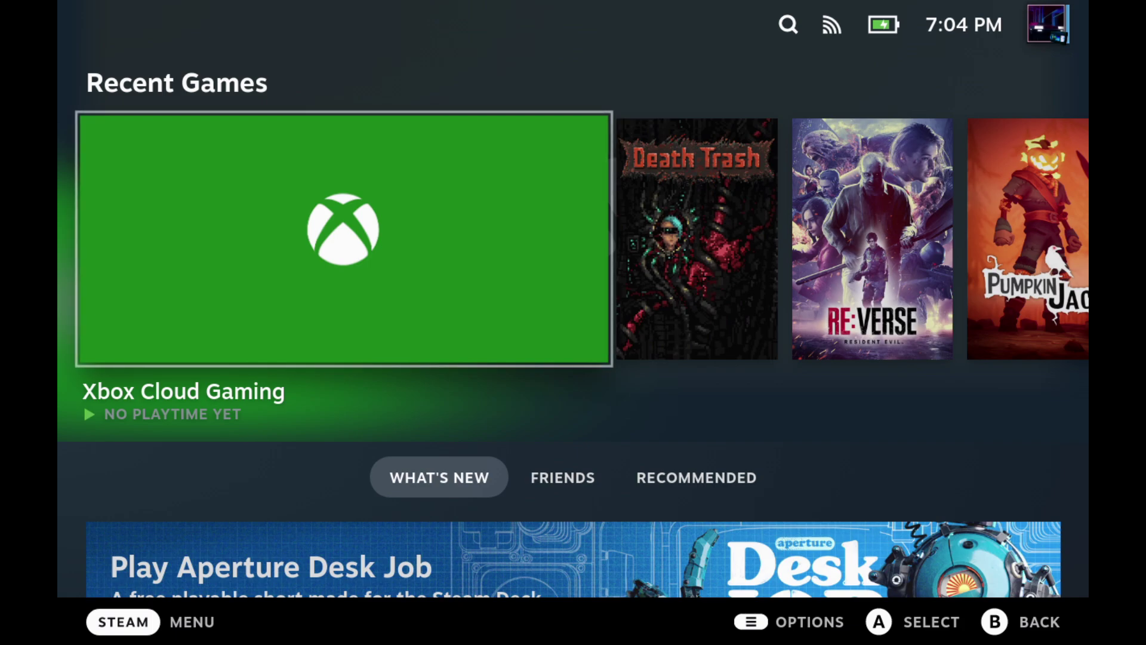
- Open the library in Gaming Mode and show its Non-Steam collection
key("super")
key("Down")
key("Return")
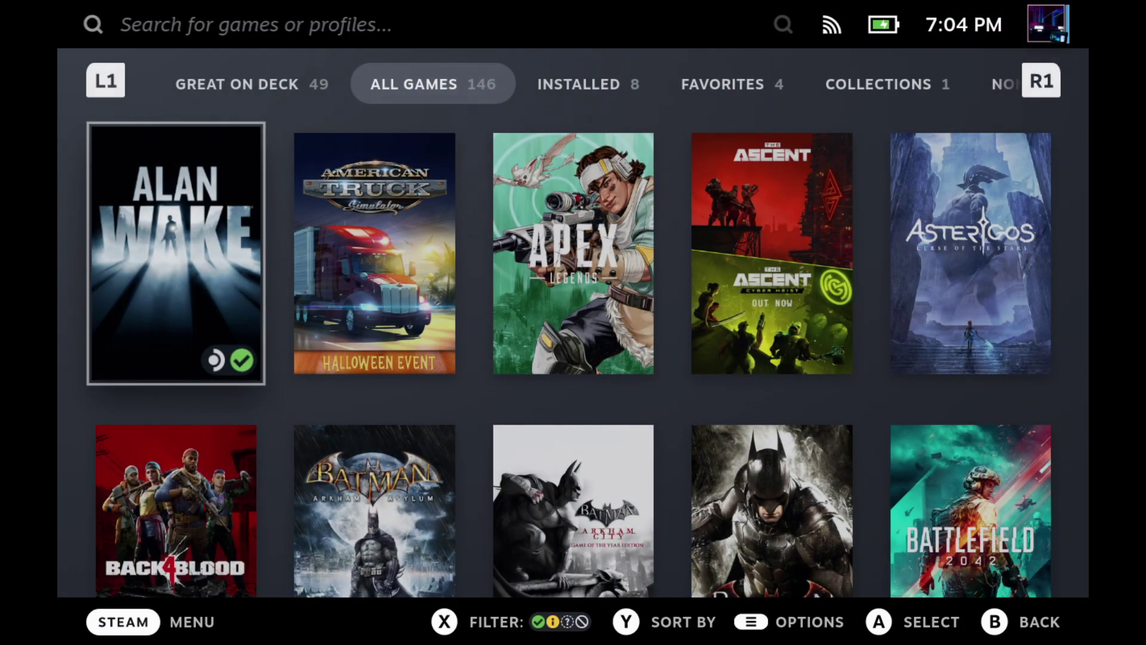
key("Tab")
key("Tab")
key("Tab")
key("Tab")
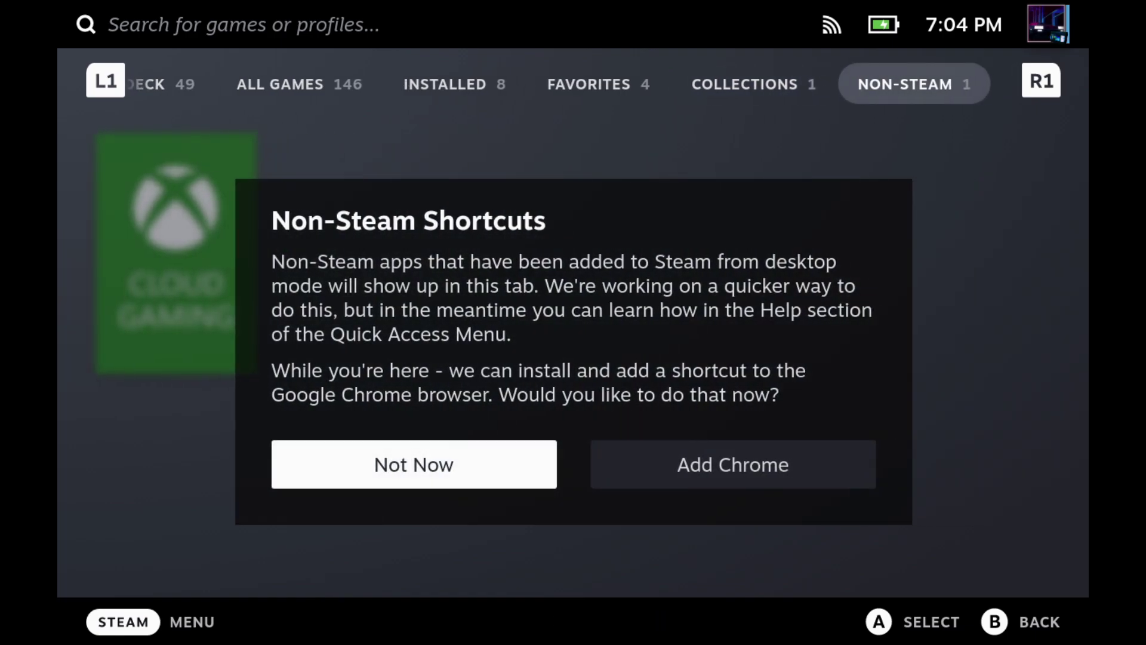
- Decline the offer to add a Chrome shortcut and launch Xbox Cloud Gaming from its game page
key("Return")
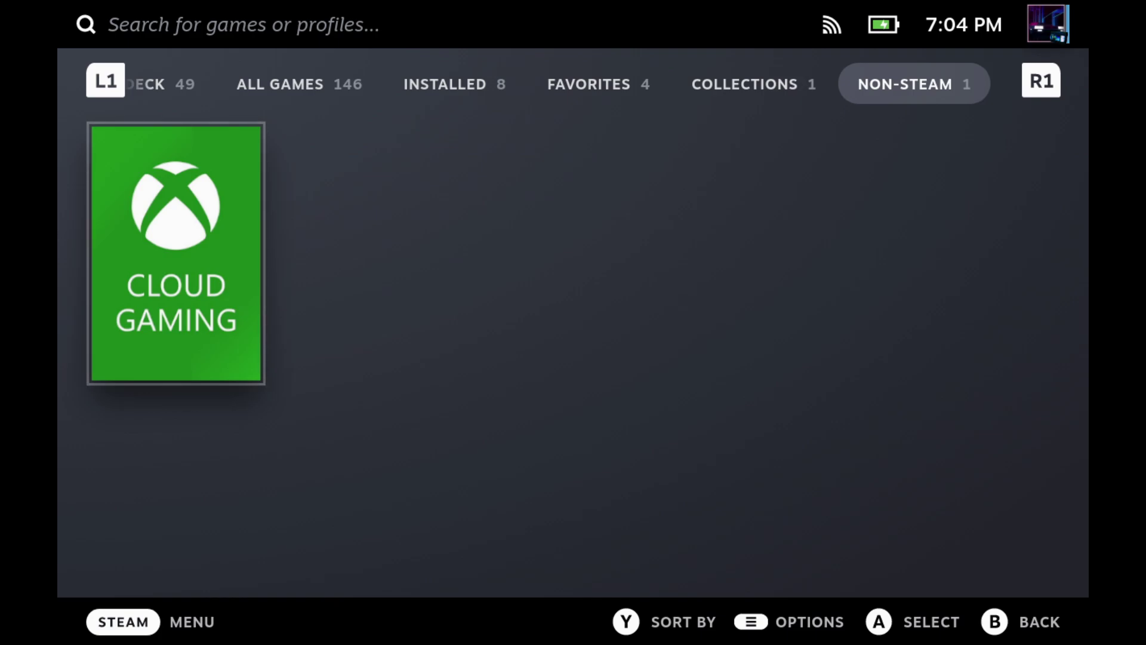
key("Return")
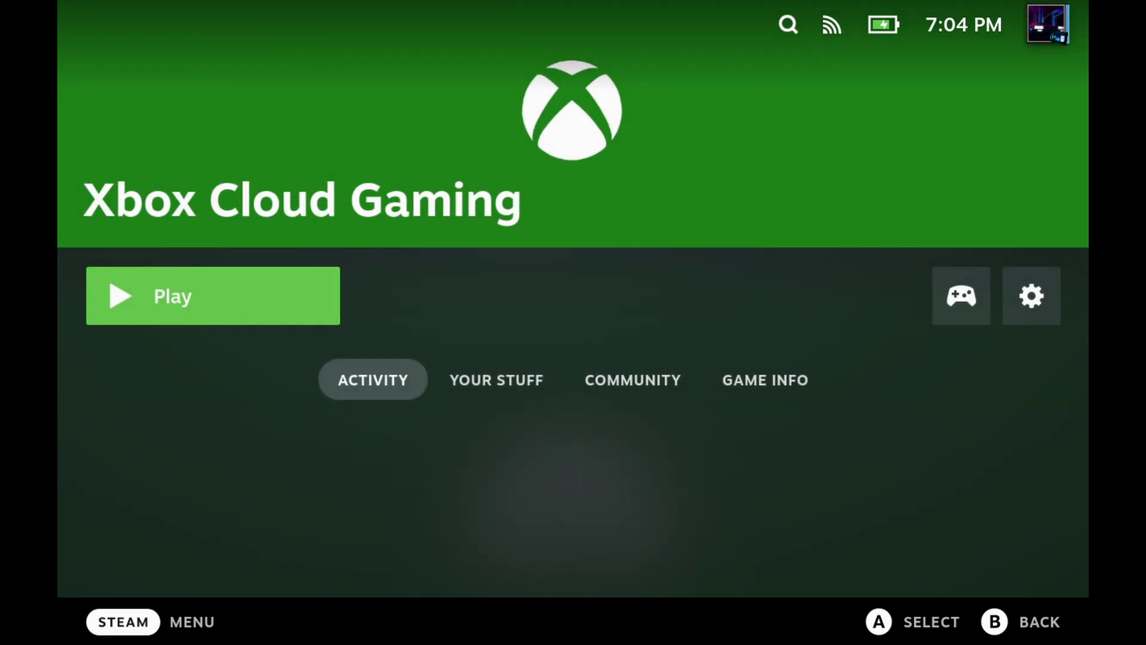
key("Return")
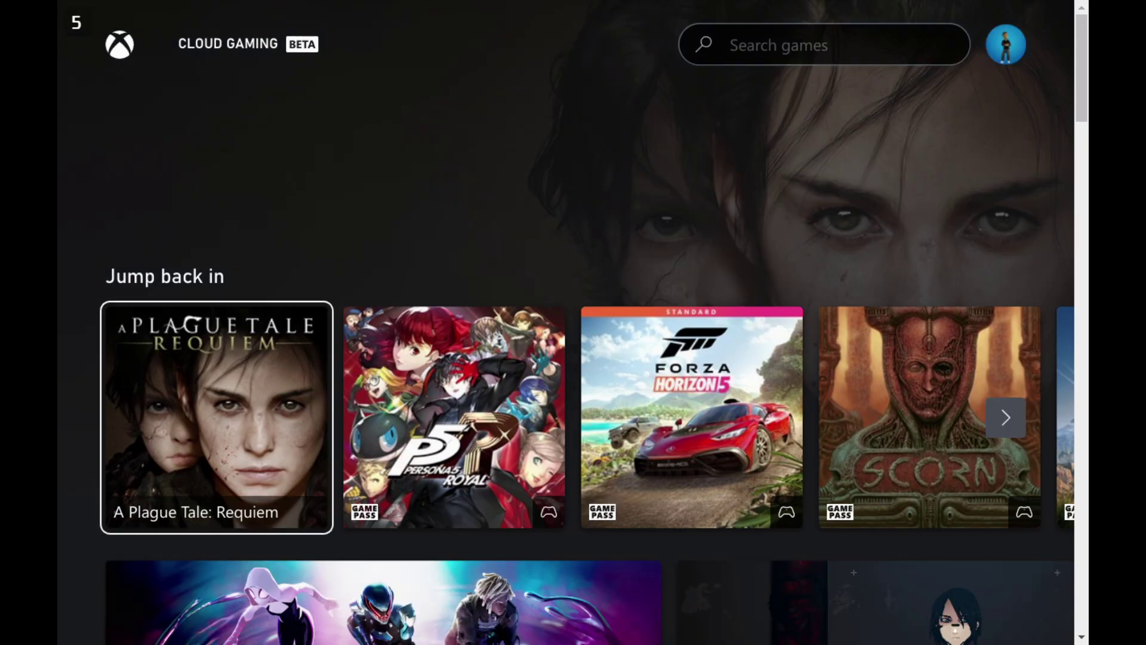
- Look through the Cloud Gaming home page from Jump back in down to the Leaving soon row and return to the start
key("Down")
key("Down")
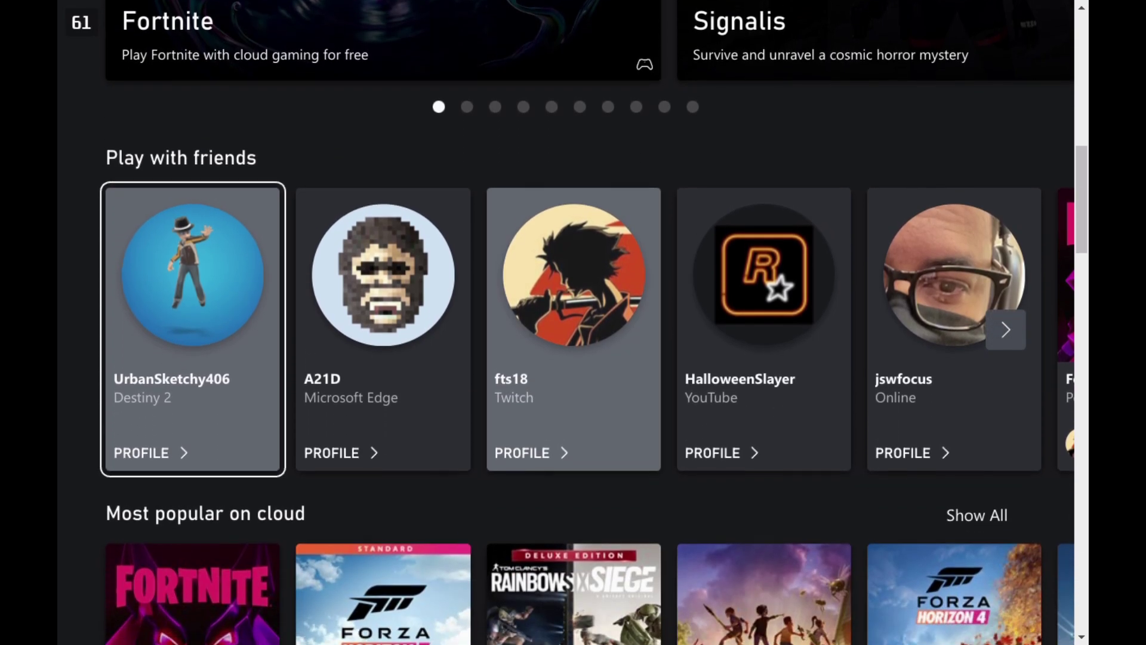
key("Down")
key("Down")
key("Down")
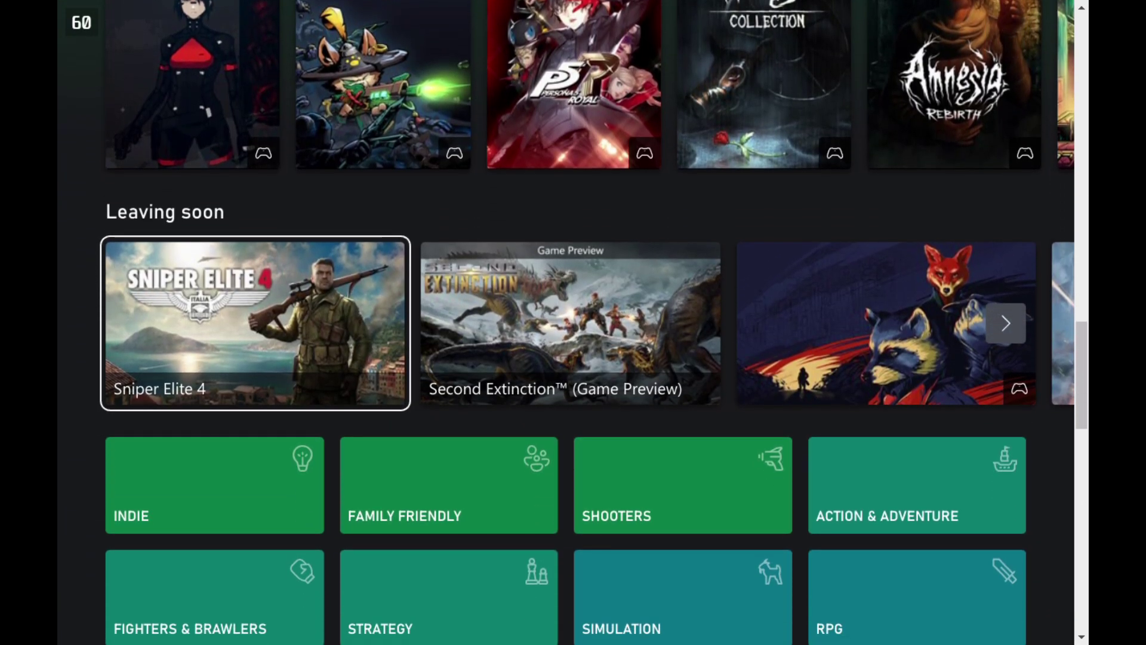
key("Up")
key("Up")
key("Up")
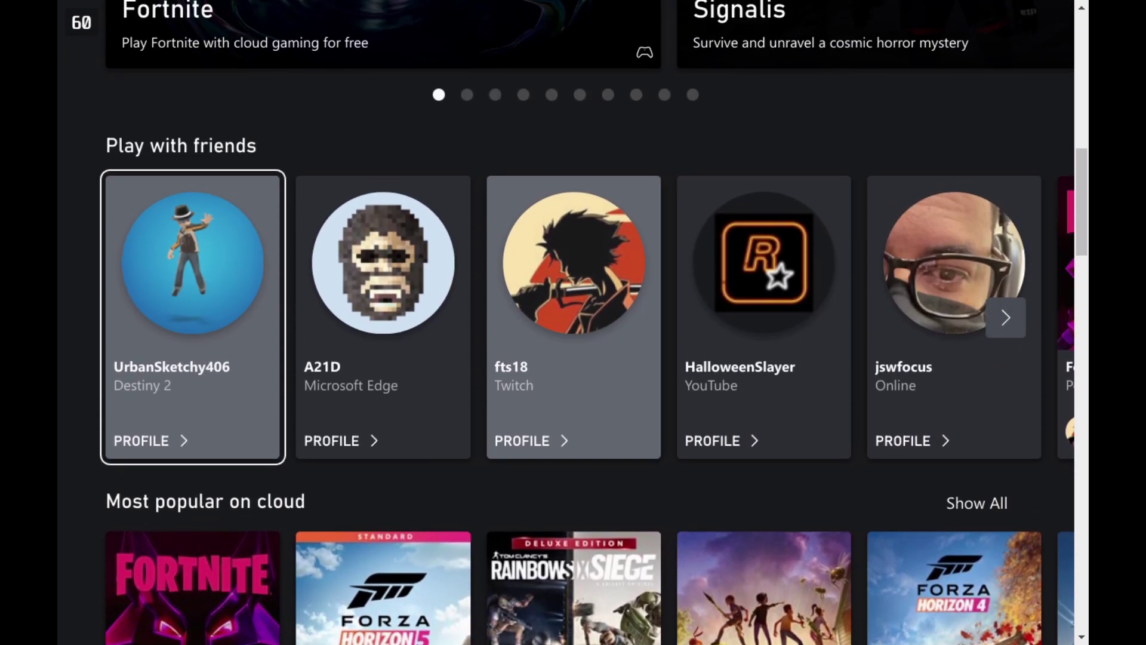
key("Up")
key("Up")
- Browse the Jump back in row and launch Forza Horizon 5 Standard Edition with cloud gaming
key("Right")
key("Right")
key("Right")
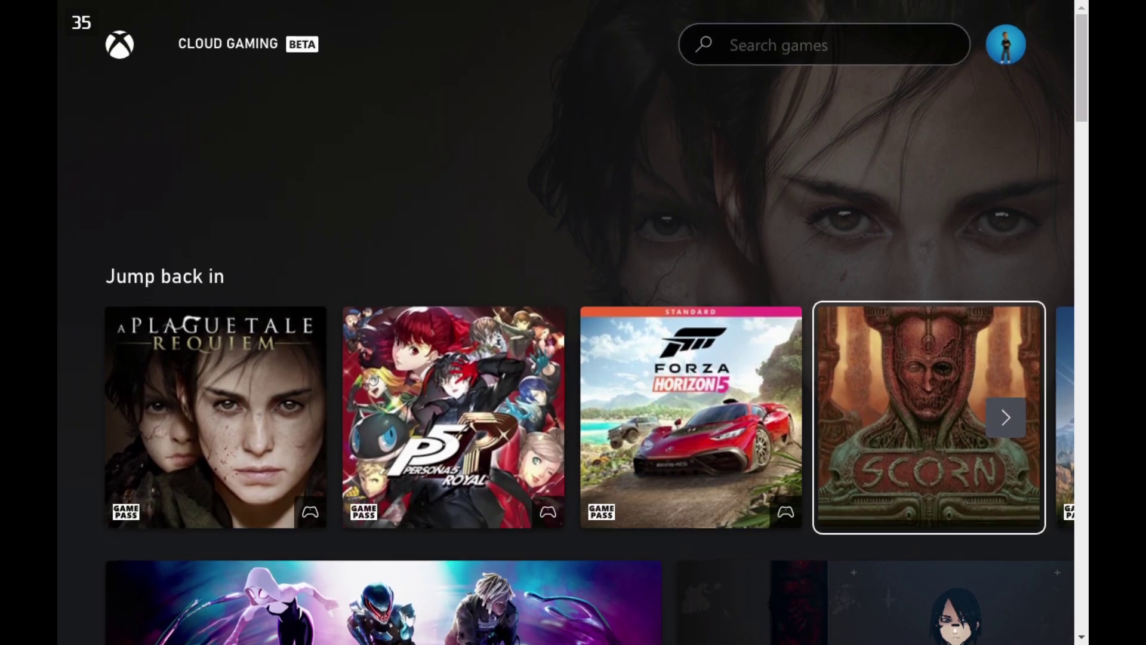
key("Right")
key("Left")
key("Left")
key("Left")
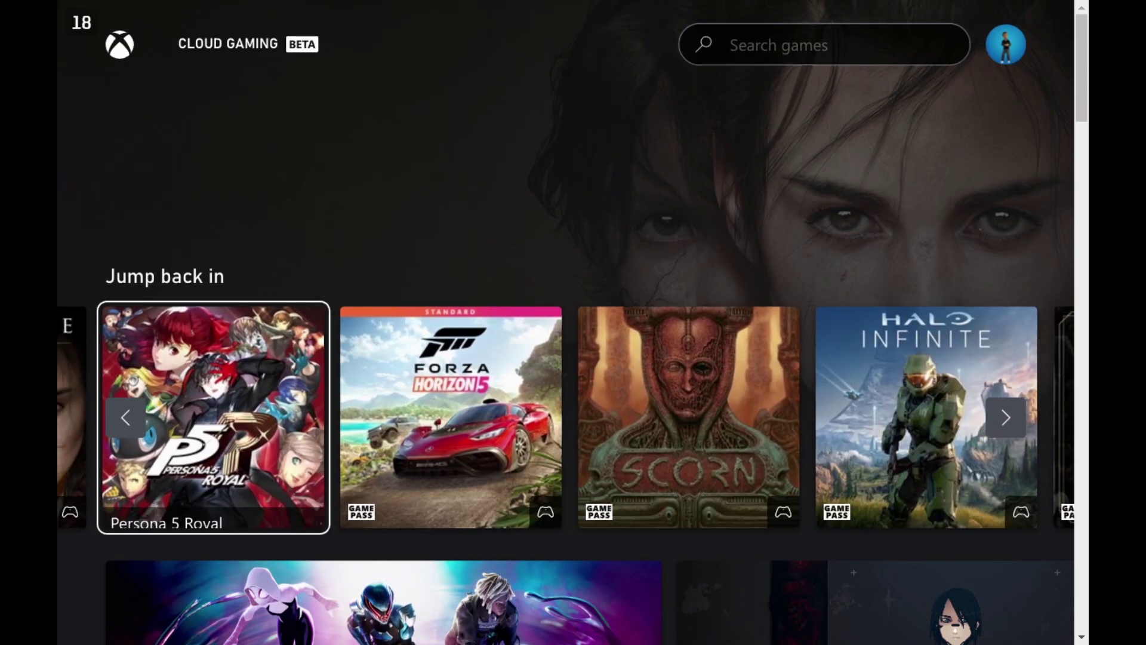
key("Left")
key("Right")
key("Right")
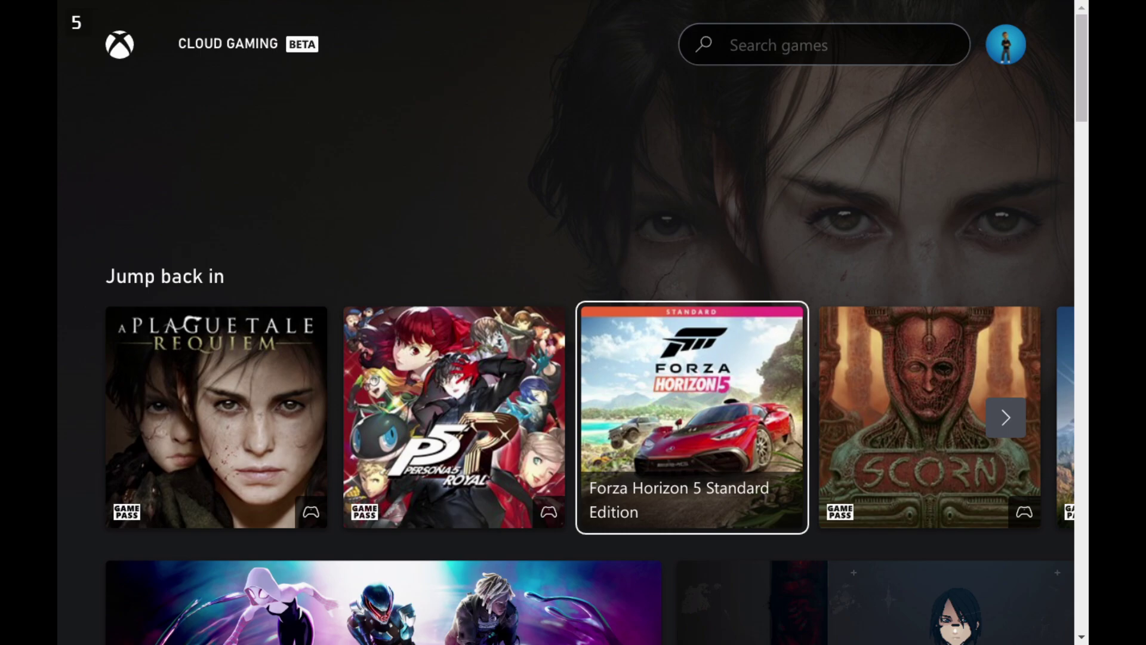
key("Return")
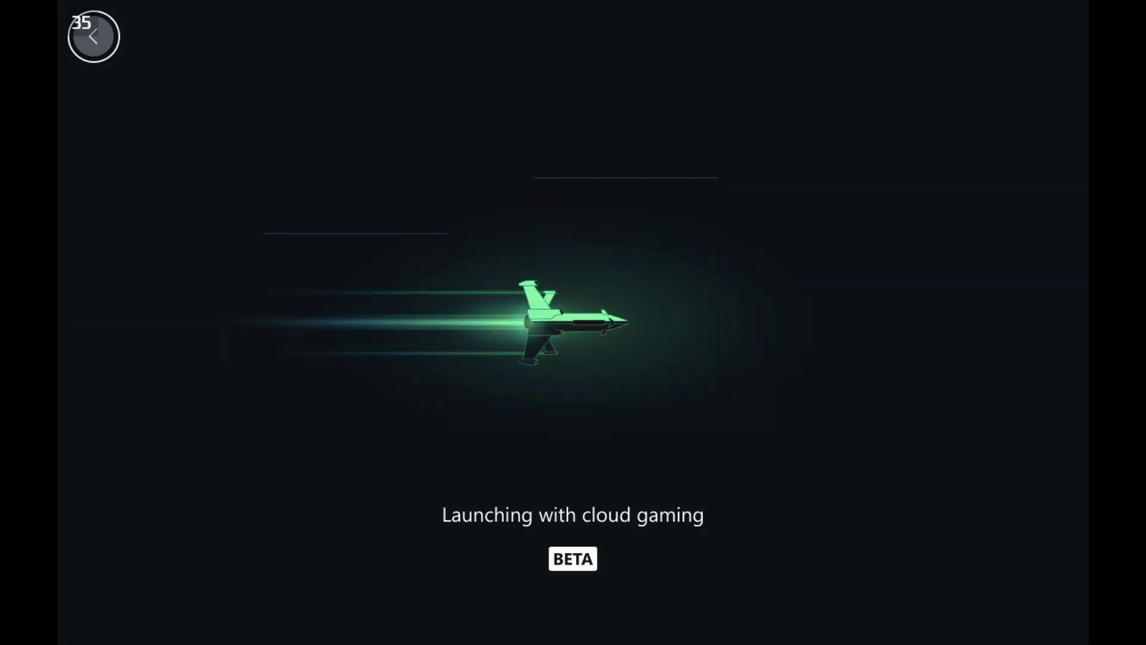